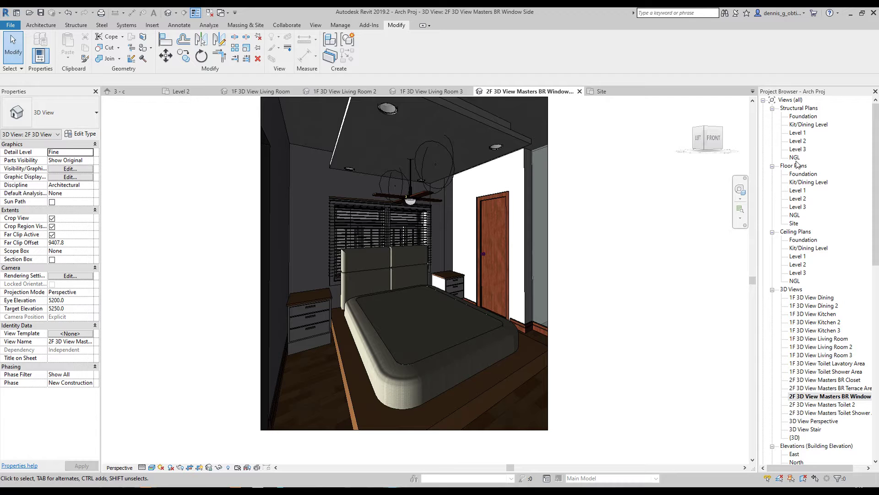
- Open the Level 2 floor plan to see the master bedroom bed from above
double_click(798, 199)
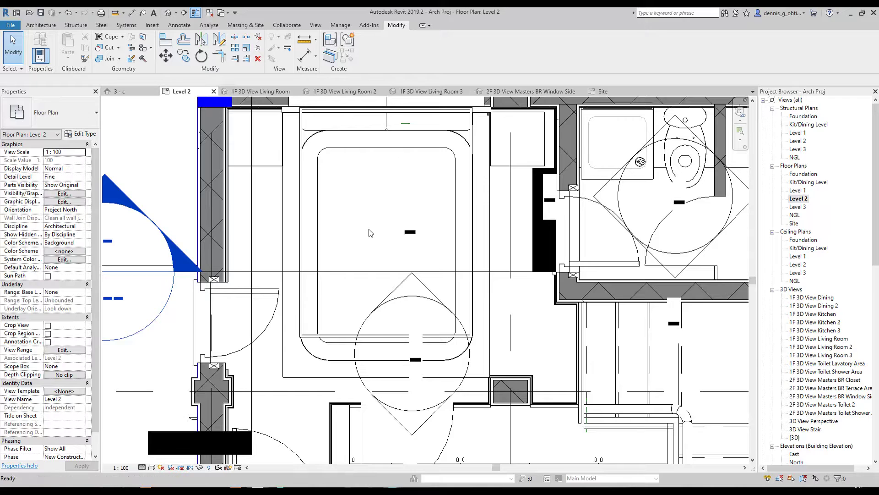
- Draw horizontal reference planes across the bed at its top edge and at its foot
key(r)
key(p)
scroll(313, 169, up, 3)
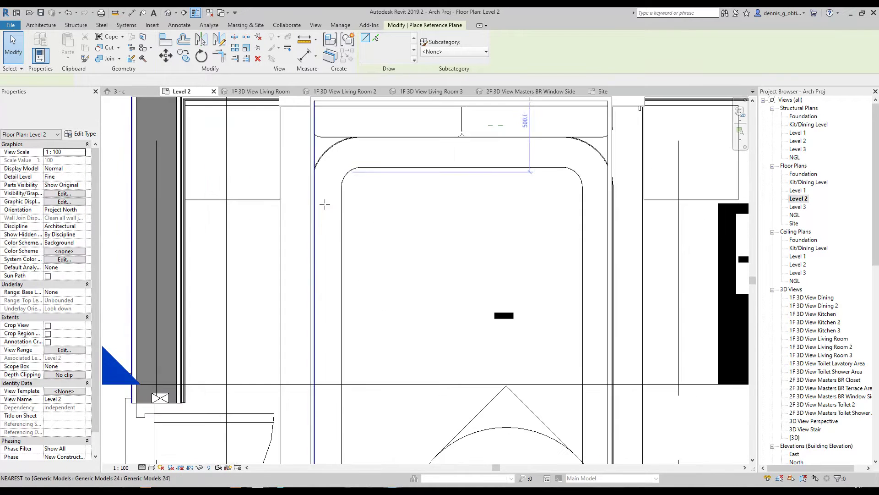
click(314, 168)
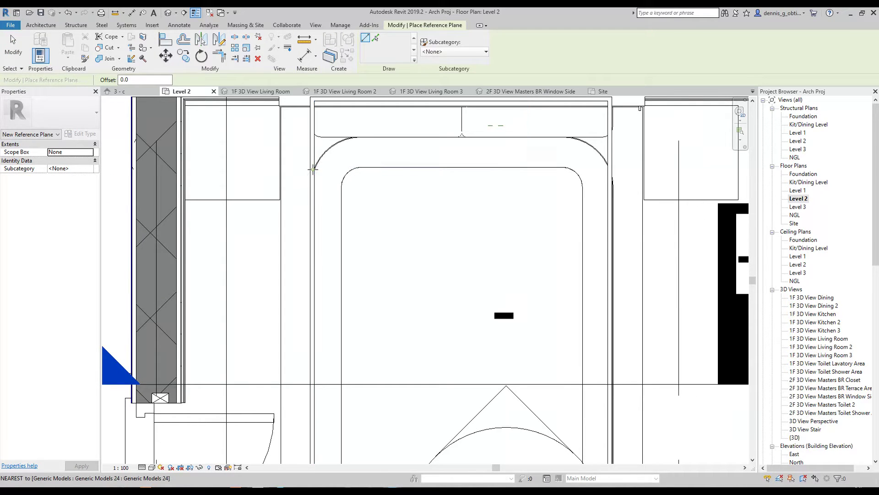
click(622, 170)
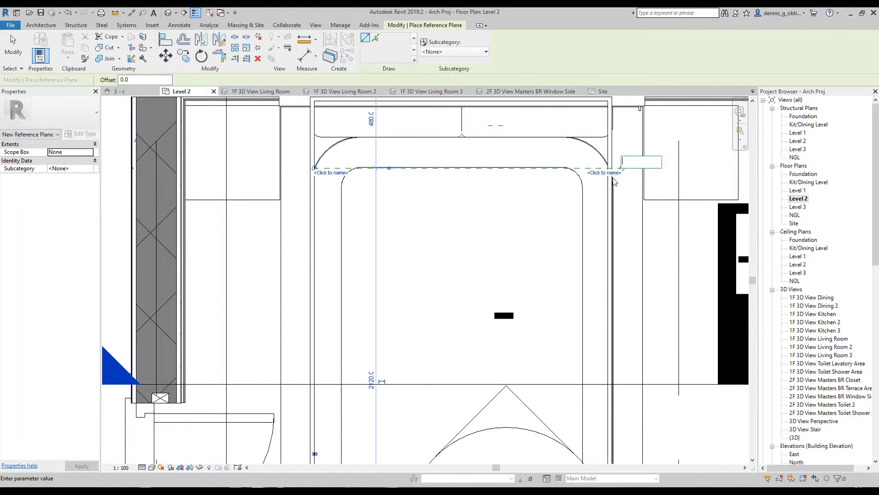
key(Escape)
middle_drag(580, 232, 590, 194)
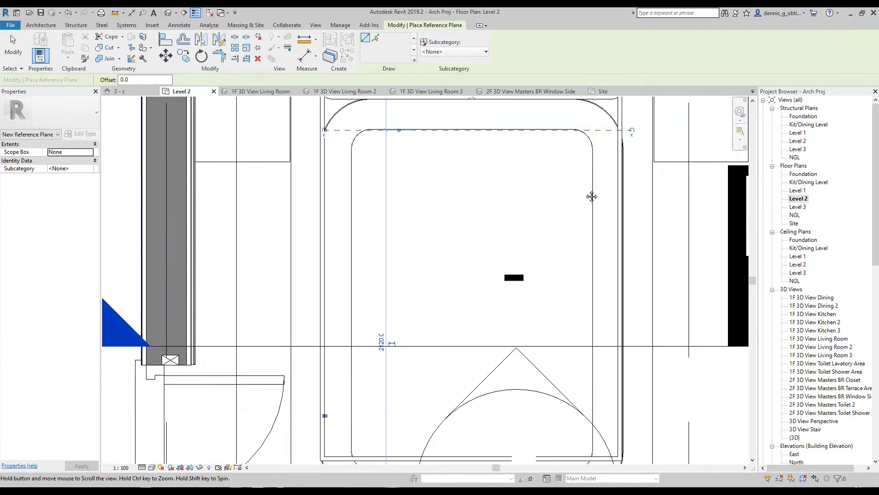
scroll(400, 267, down, 2)
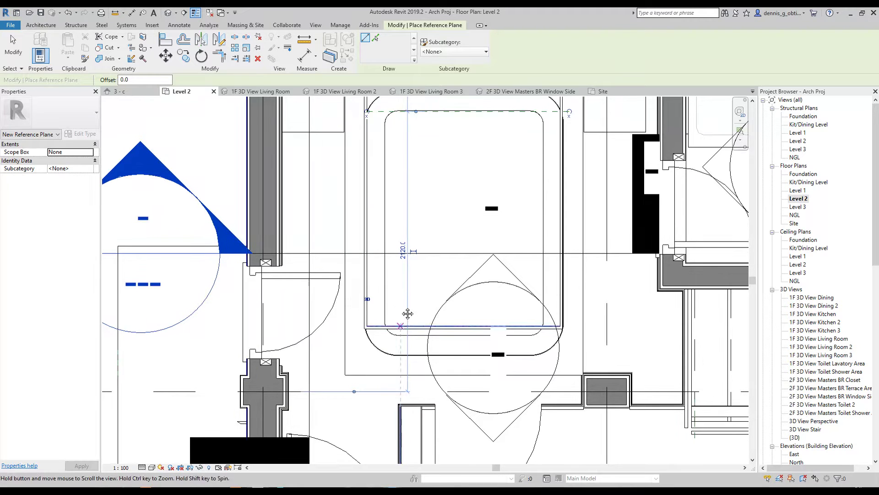
scroll(407, 311, up, 2)
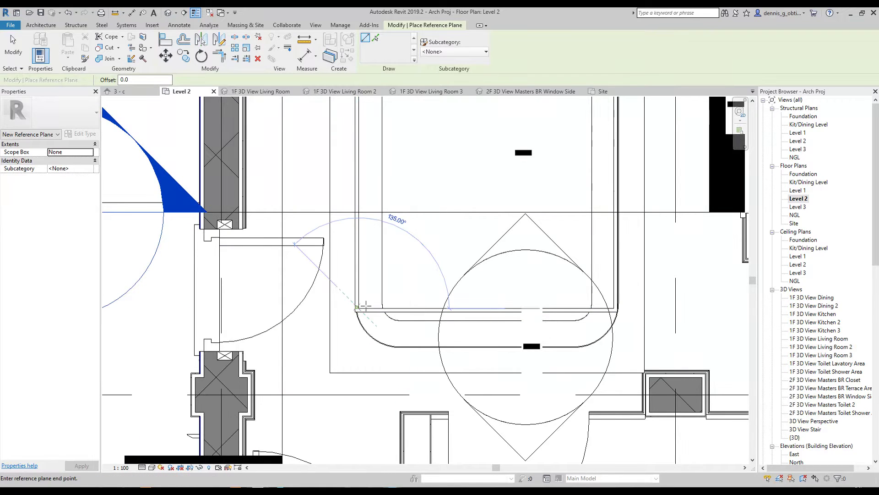
click(626, 308)
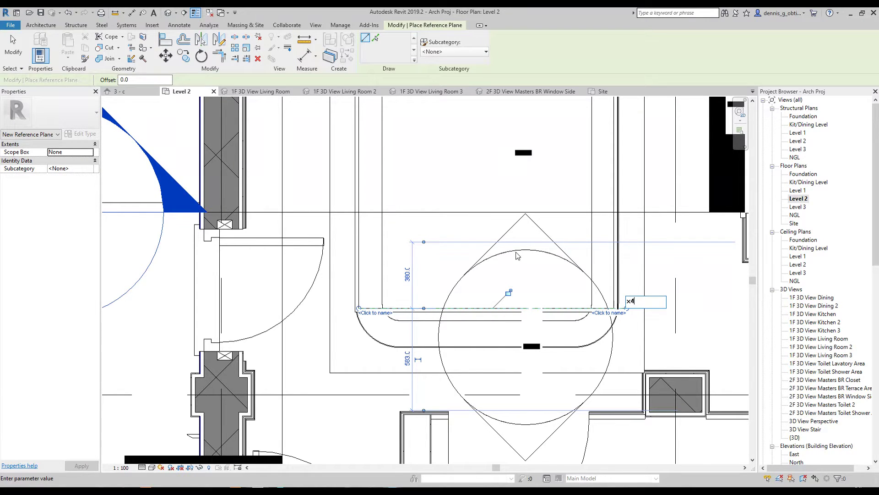
- Add a reference plane across the middle of the bed and name it x2
middle_drag(516, 256, 543, 324)
key(Escape)
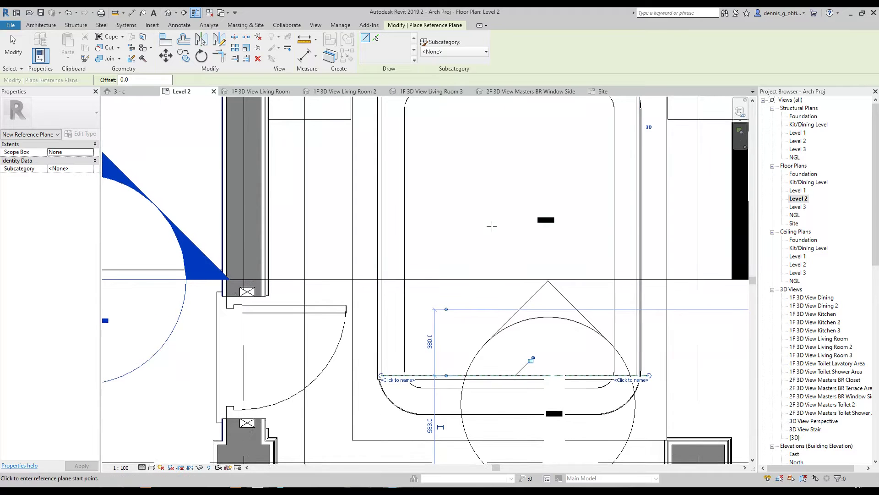
scroll(493, 227, down, 2)
scroll(490, 224, down, 1)
click(430, 250)
click(606, 250)
click(590, 255)
text(x2)
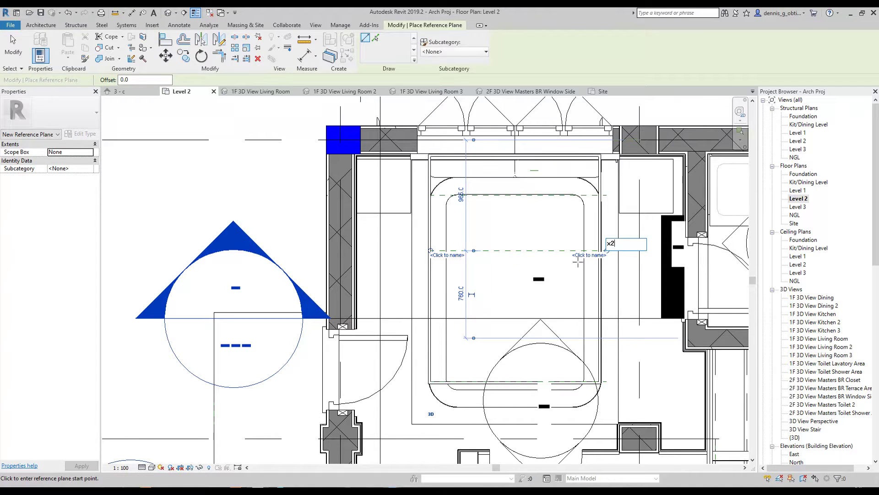
key(Return)
- Add a lower reference plane across the bed and name it x3
middle_drag(429, 326, 422, 306)
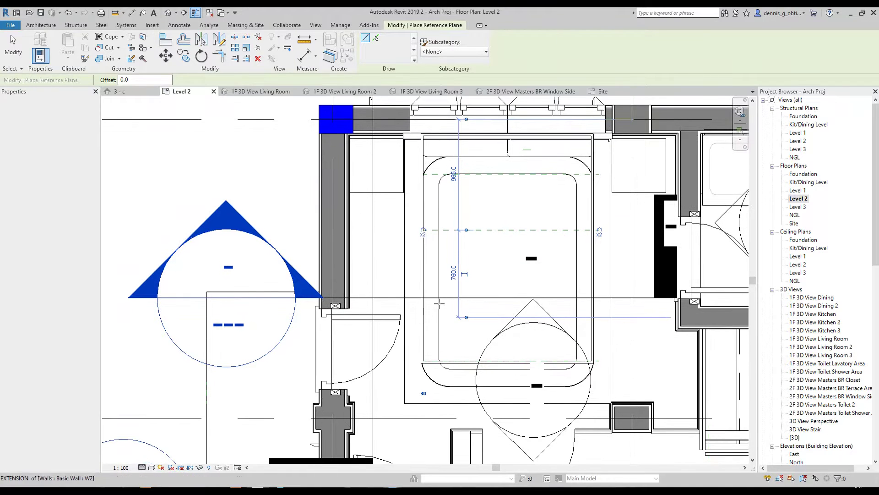
click(422, 306)
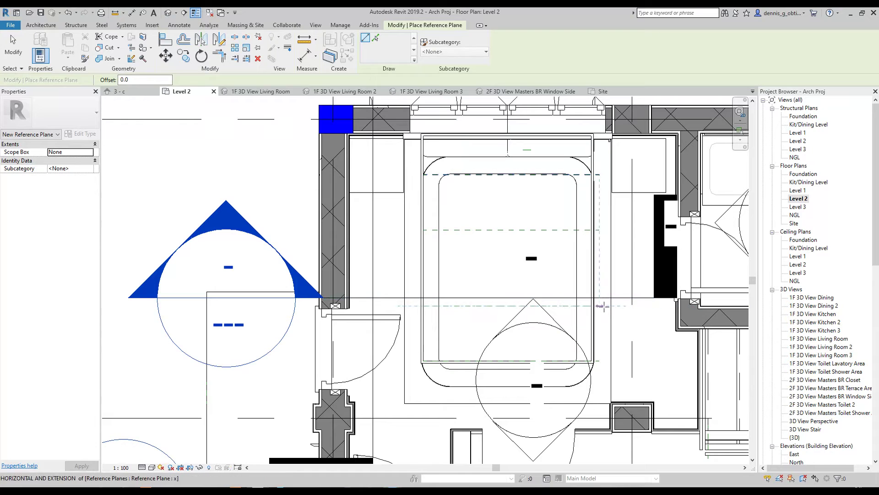
click(600, 305)
click(590, 310)
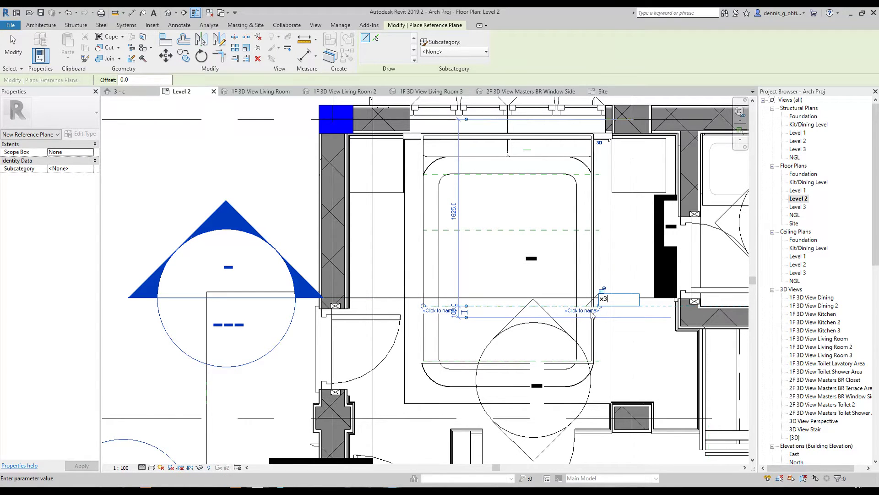
key(Return)
- Name the reference plane at the bed's foot x4
key(Escape)
key(Escape)
scroll(595, 357, up, 3)
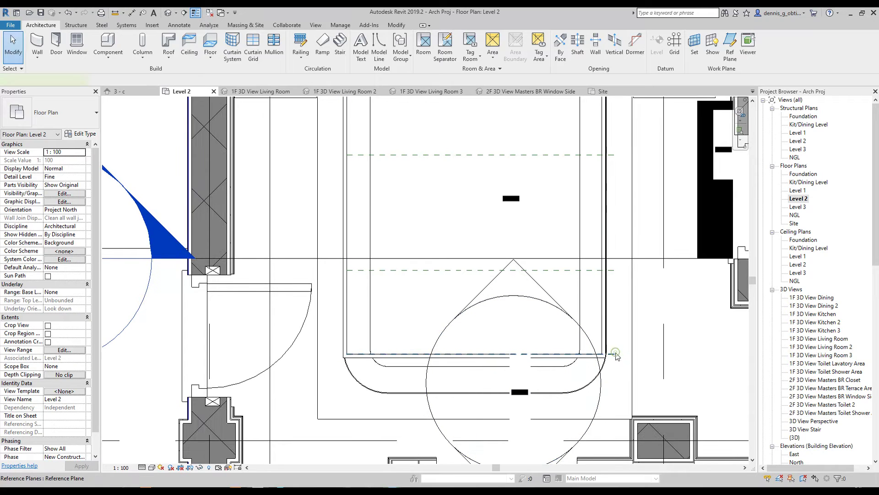
click(616, 355)
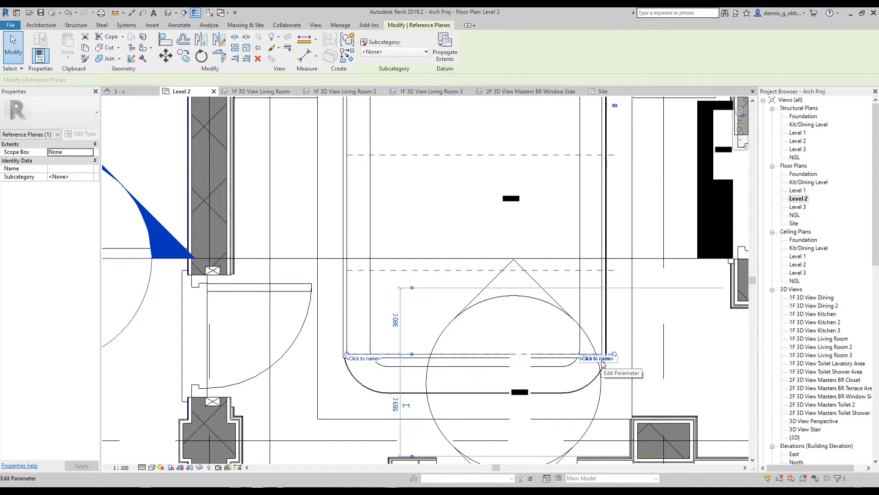
click(600, 358)
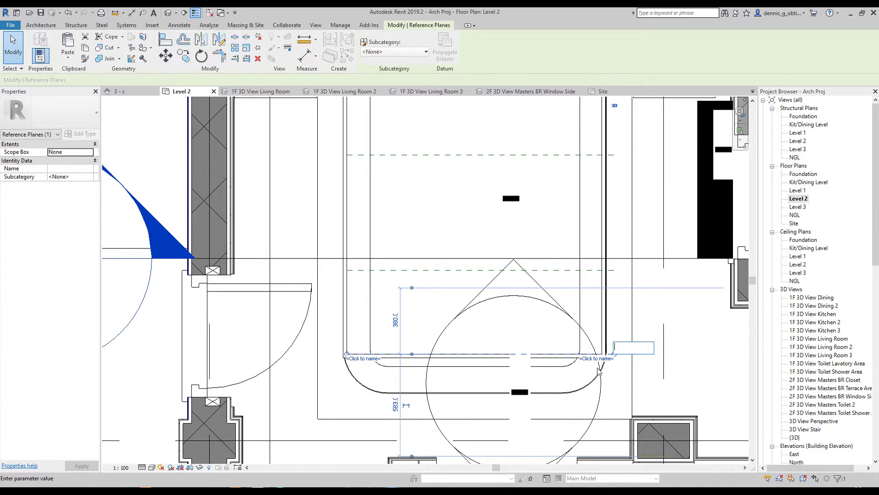
text(x4)
key(Return)
key(Escape)
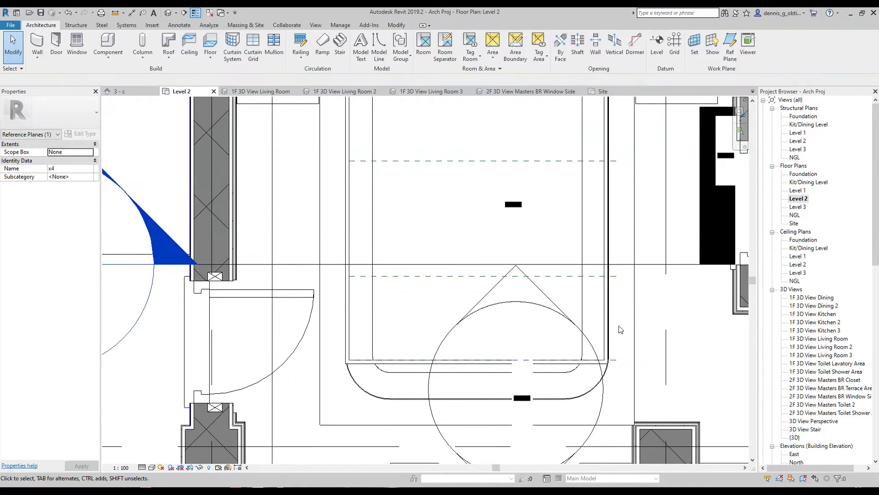
double_click(492, 295)
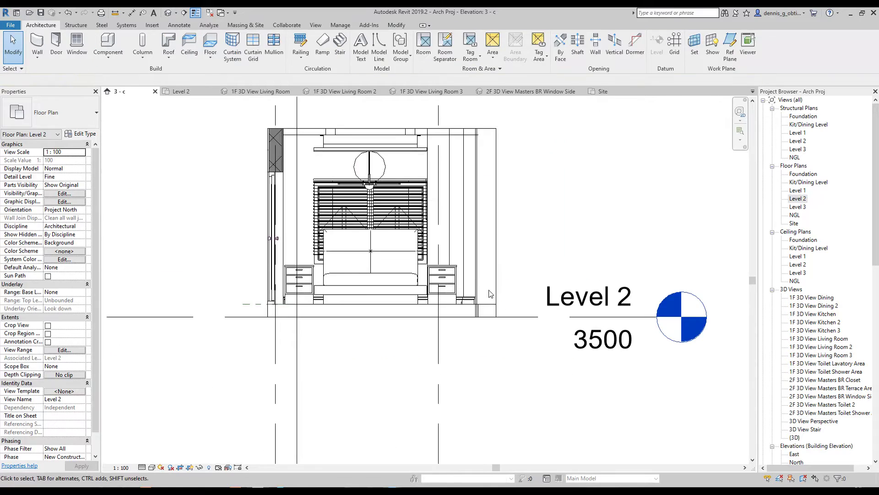
- Start a new in-place mass, keeping the default mass name
click(246, 26)
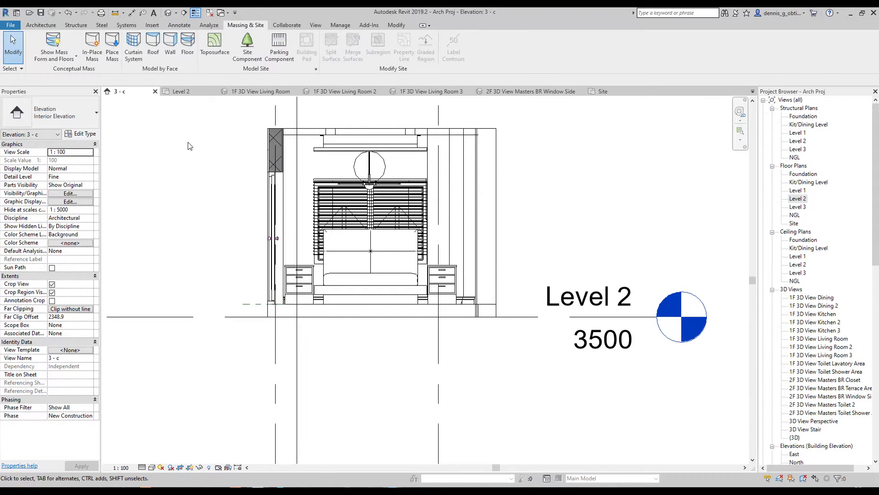
click(92, 45)
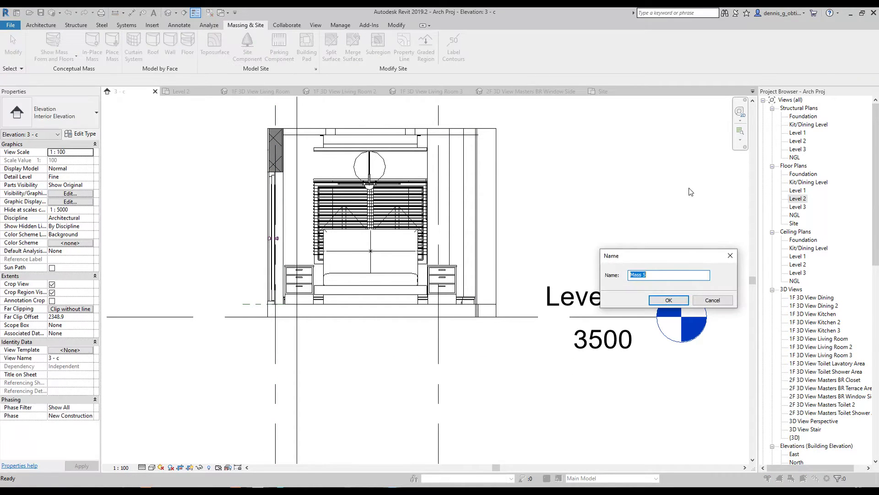
click(669, 299)
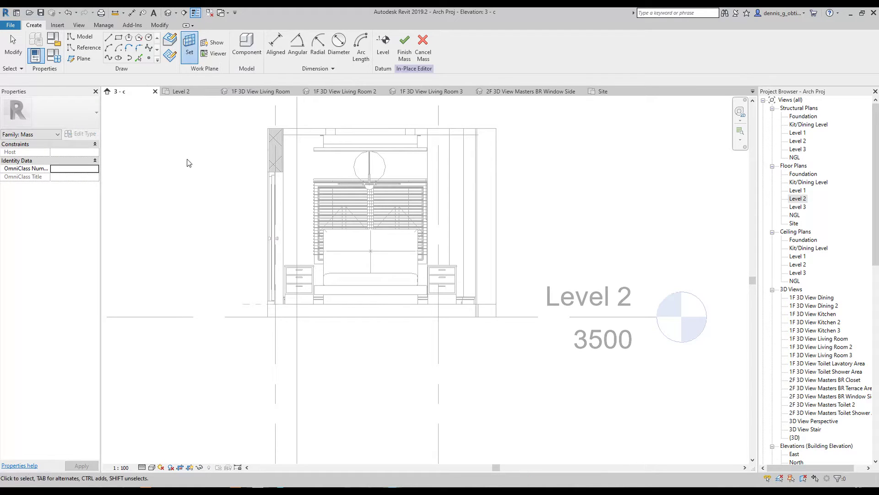
- Make Reference Plane : x the work plane for drawing the mass profile
click(189, 54)
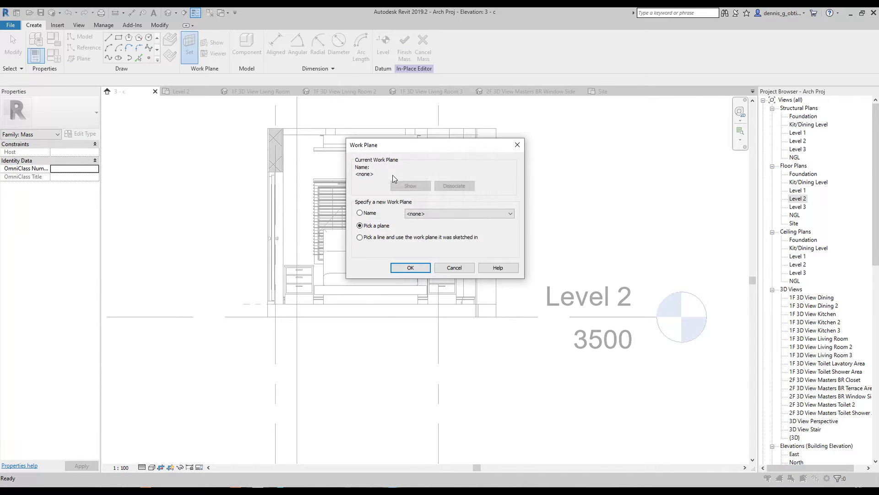
click(458, 214)
scroll(470, 350, down, 2)
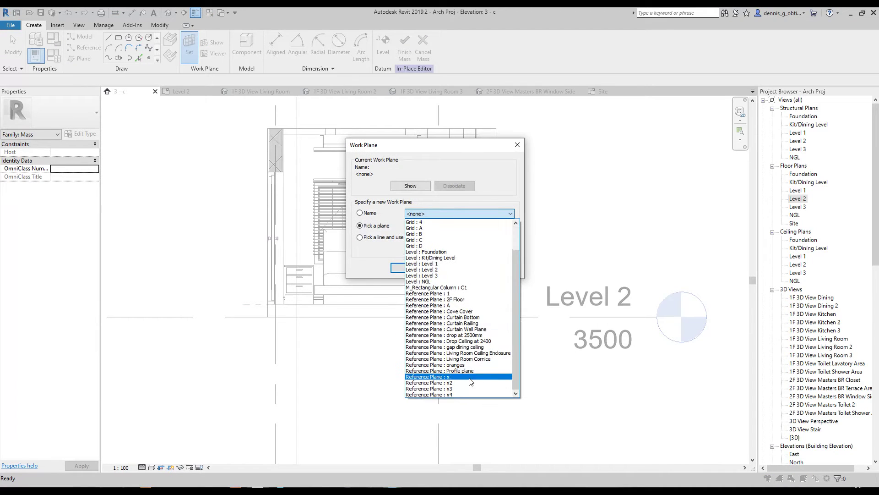
click(472, 381)
click(414, 269)
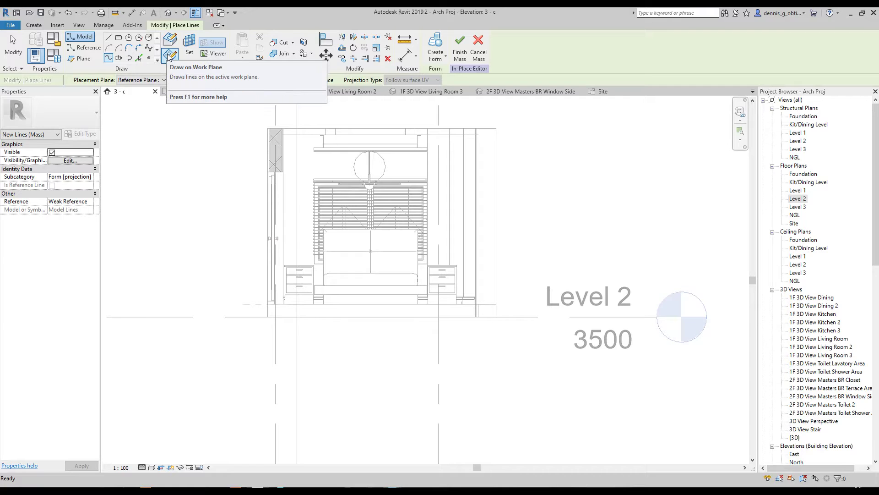
click(169, 56)
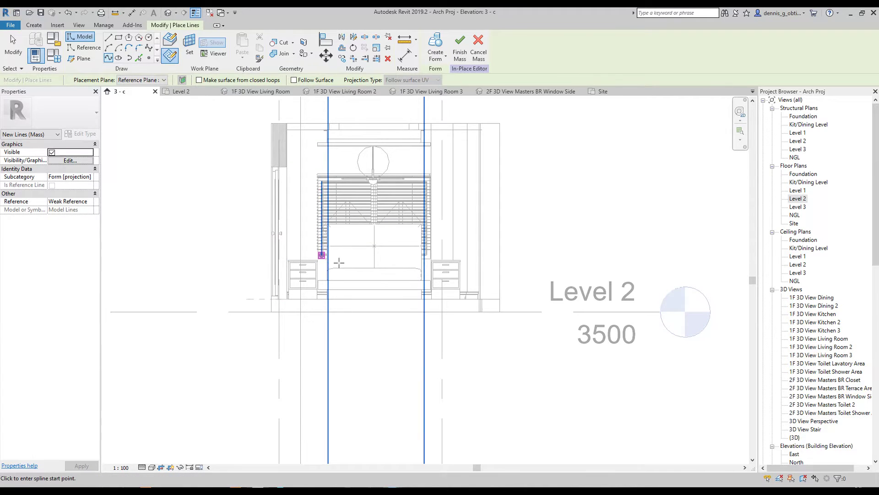
- Begin the spline at the bed's lower left and trace up its left side to the top corner
scroll(328, 269, up, 2)
scroll(326, 274, up, 2)
scroll(324, 276, up, 2)
scroll(323, 282, up, 1)
scroll(320, 293, up, 2)
scroll(314, 306, up, 1)
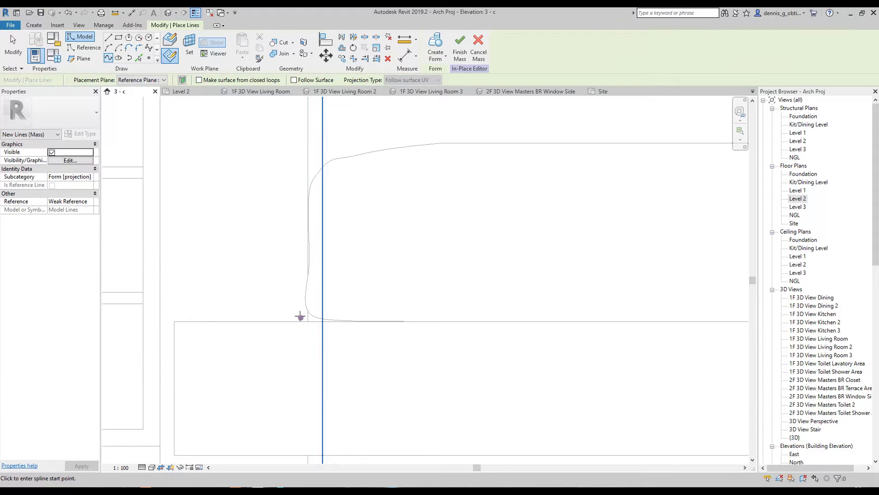
click(245, 315)
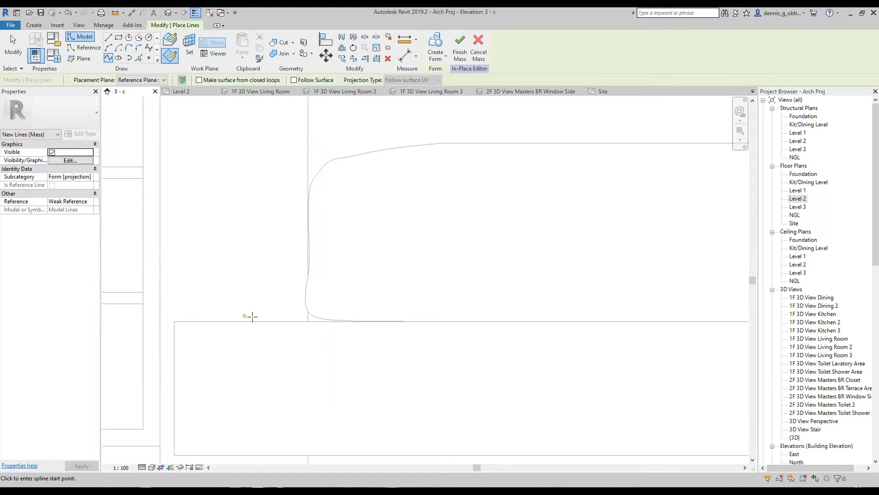
click(287, 315)
click(301, 289)
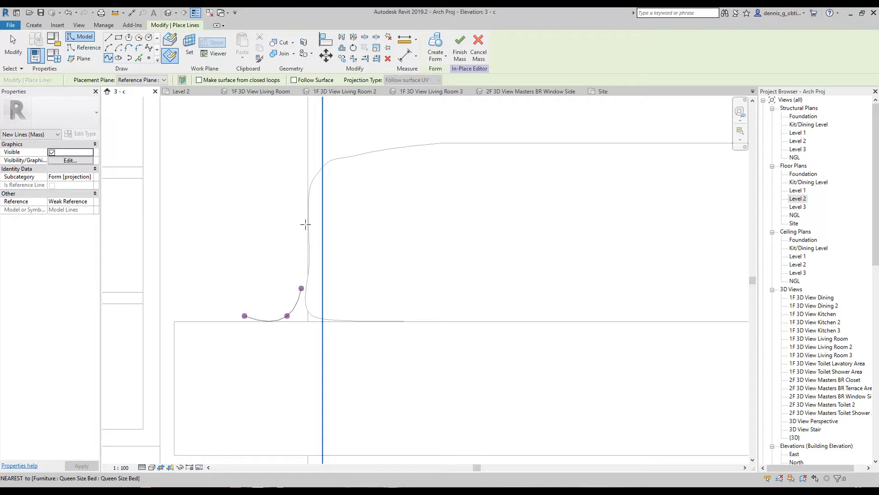
middle_drag(306, 214, 301, 278)
click(302, 226)
middle_drag(375, 216, 287, 279)
click(259, 288)
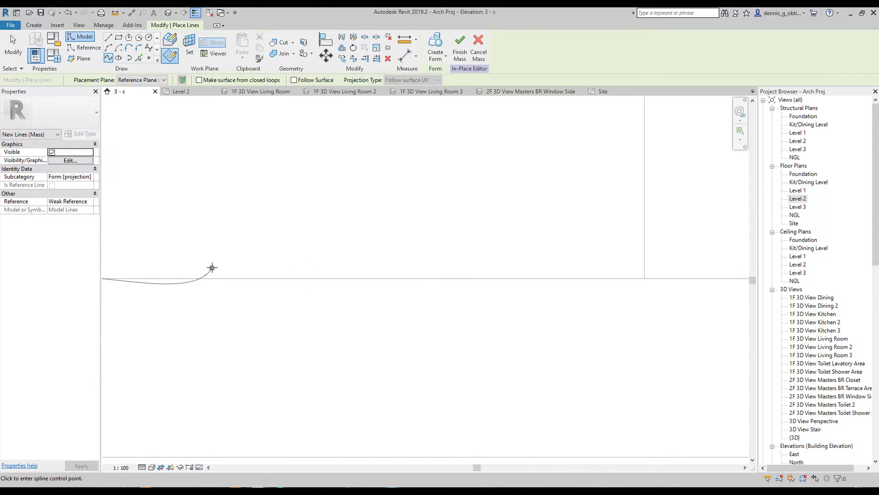
- Continue the spline along the bed top to where it curves down at the right corner
scroll(228, 256, down, 3)
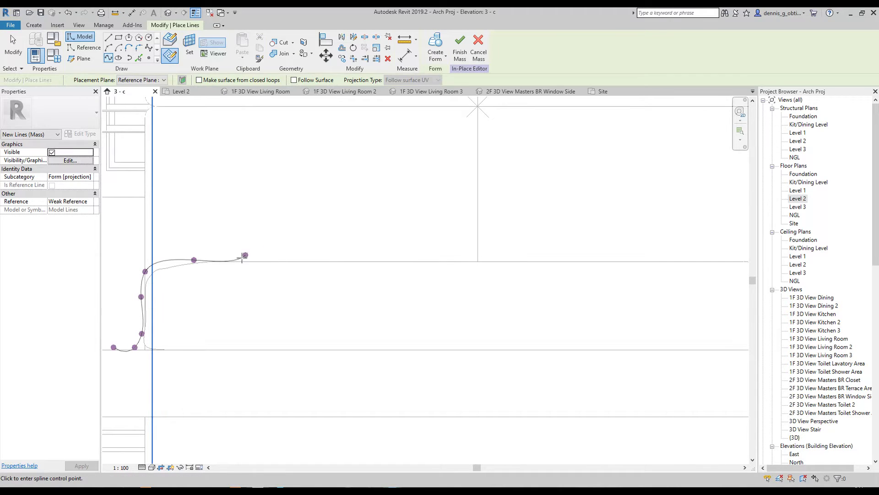
click(244, 256)
click(344, 252)
middle_drag(251, 275, 130, 289)
click(329, 269)
click(425, 270)
middle_drag(425, 270, 293, 283)
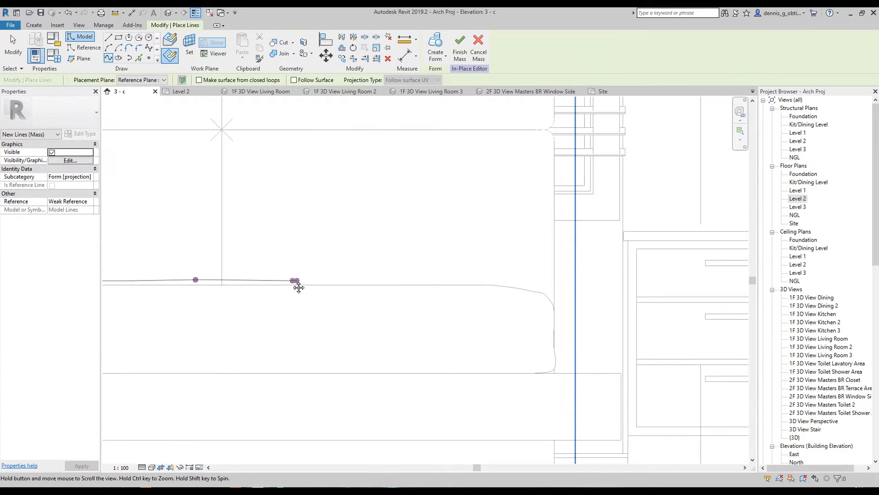
click(407, 280)
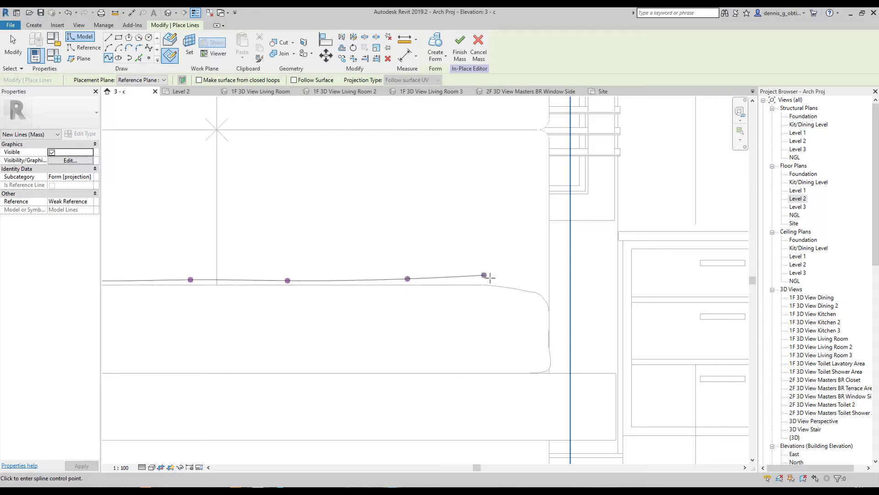
click(534, 287)
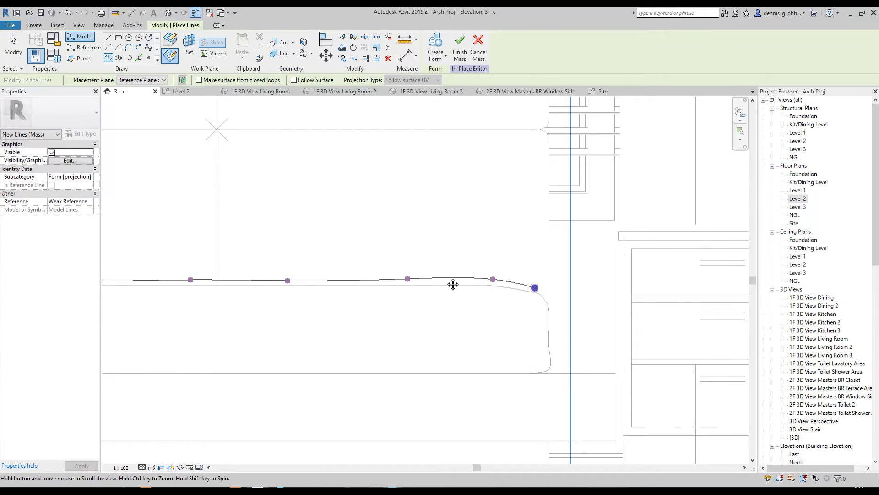
middle_drag(454, 284, 365, 273)
click(461, 287)
- Carry the spline down the bed's right side past its edge and finish the curve
scroll(460, 286, up, 3)
scroll(458, 312, up, 1)
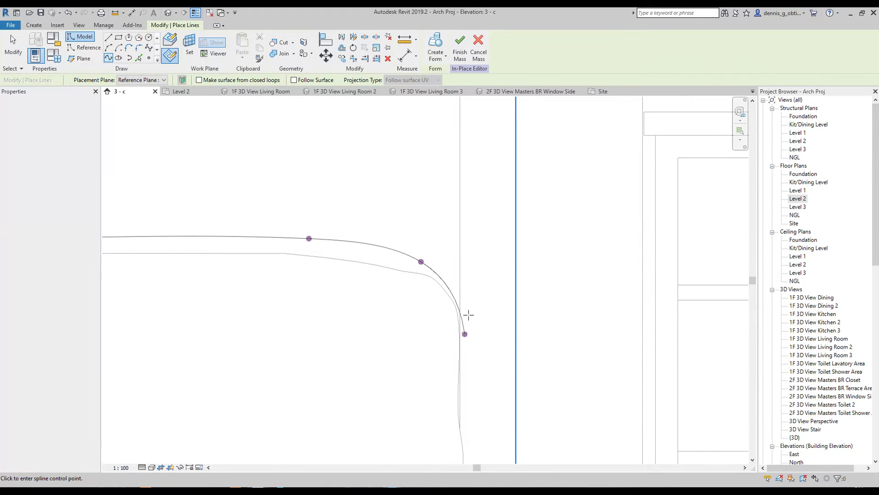
key(Escape)
scroll(471, 326, down, 2)
click(453, 246)
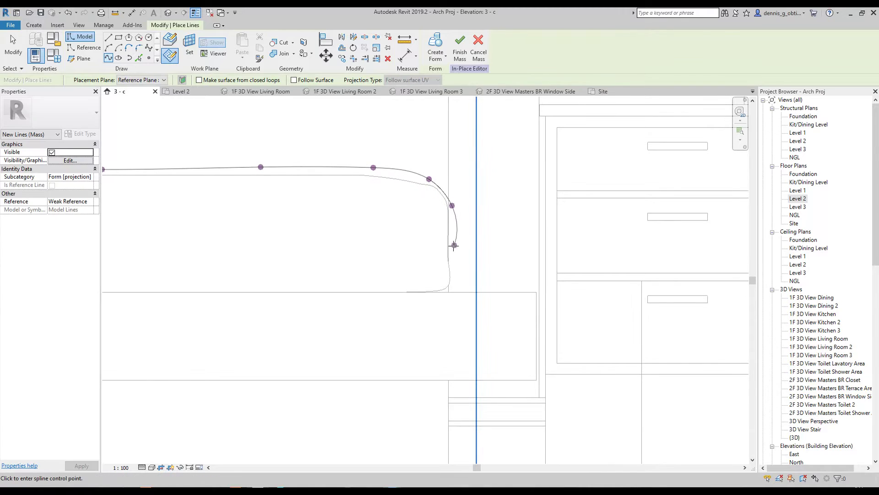
click(458, 273)
click(486, 288)
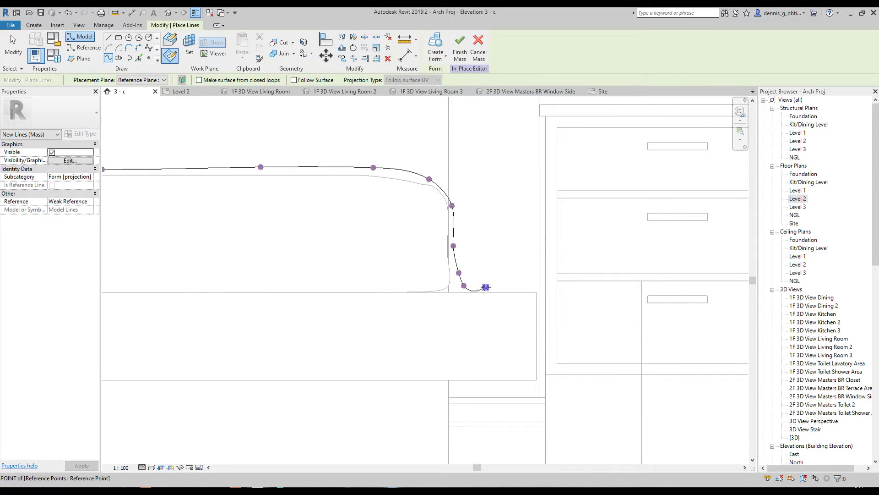
key(Escape)
scroll(372, 293, down, 3)
middle_drag(371, 293, 447, 279)
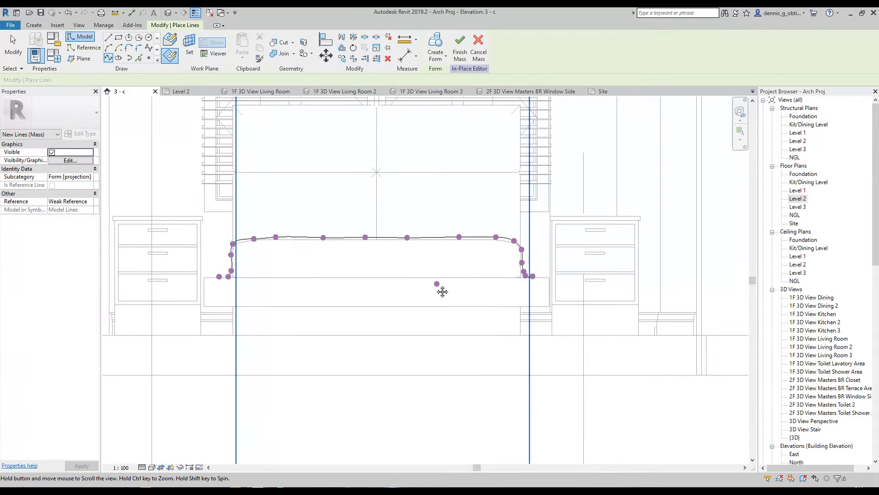
key(Escape)
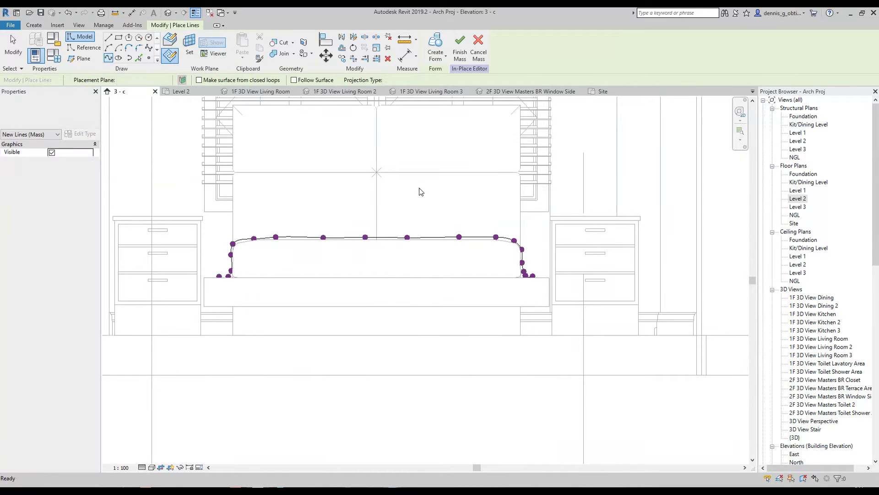
key(Escape)
- Set Reference Plane : x2 as the work plane
click(190, 59)
click(423, 214)
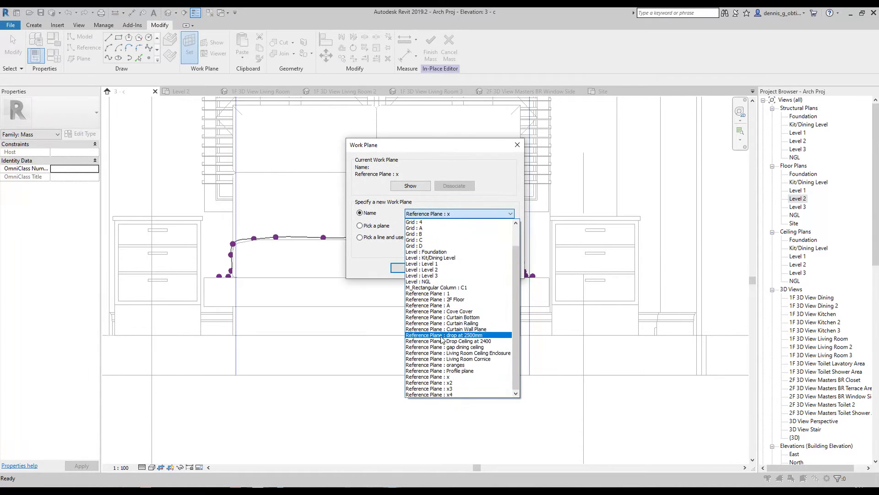
click(444, 382)
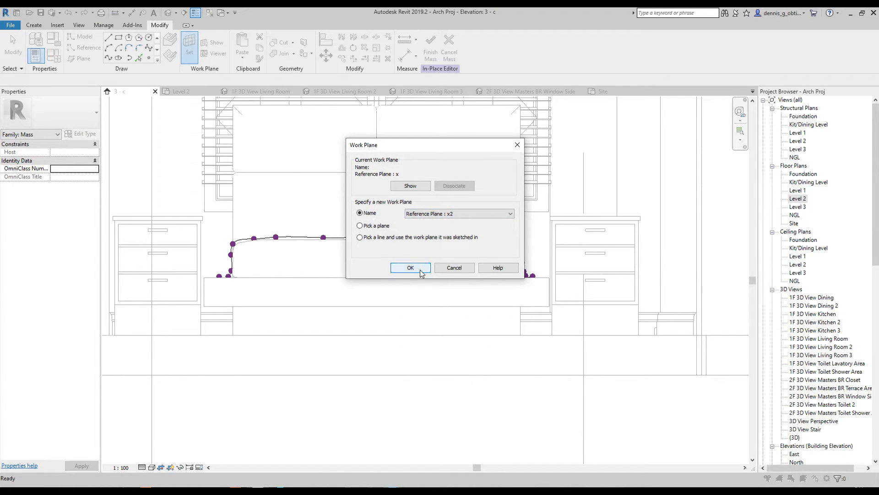
click(420, 271)
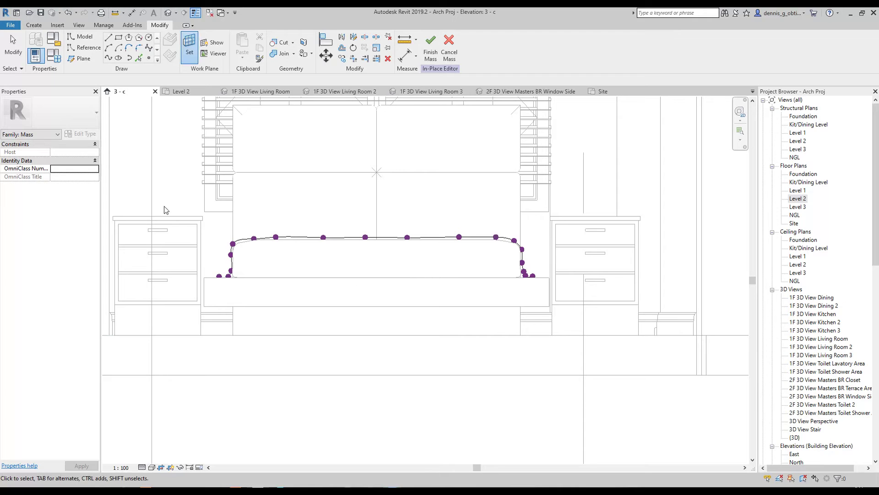
- Start a second spline through points from the bed's lower left up its left side
click(109, 57)
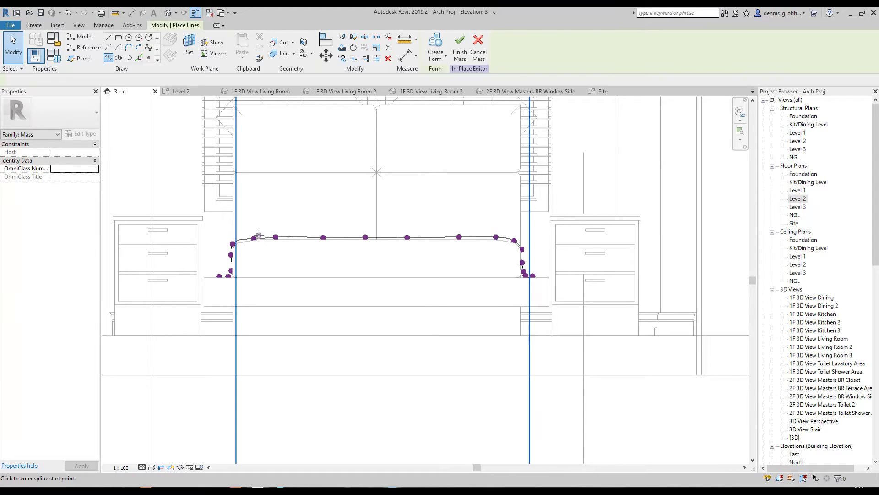
scroll(220, 274, up, 2)
scroll(220, 274, up, 3)
scroll(220, 274, up, 5)
click(194, 257)
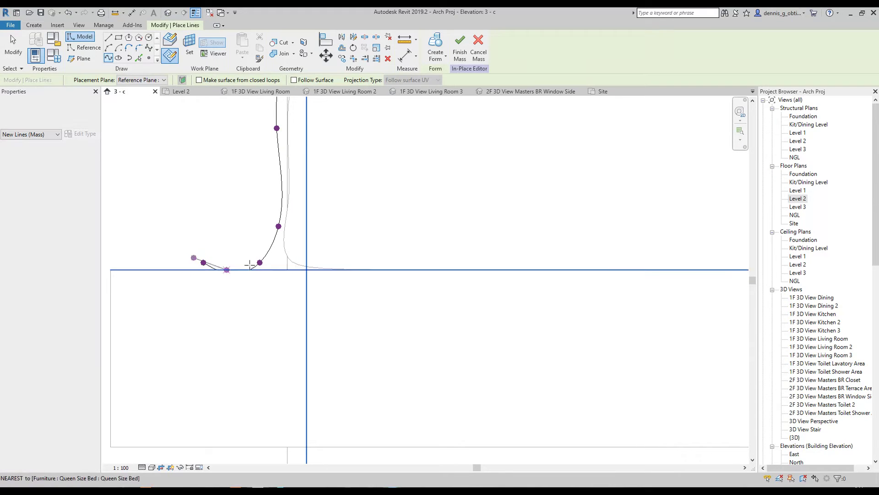
click(268, 225)
middle_drag(268, 225, 281, 300)
middle_drag(282, 205, 264, 272)
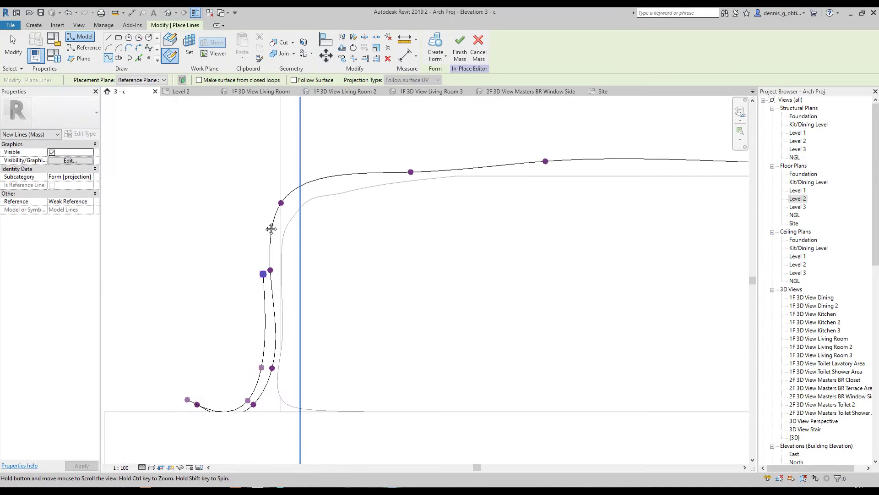
click(286, 207)
- Continue the second spline along the bed top toward its right end
click(408, 170)
middle_drag(436, 153, 398, 174)
click(403, 192)
middle_drag(545, 171, 277, 208)
click(416, 216)
middle_drag(508, 198, 323, 218)
click(493, 248)
mouse_move(702, 233)
middle_down()
mouse_move(450, 226)
mouse_move(480, 229)
mouse_move(508, 259)
middle_up()
click(497, 231)
click(632, 223)
click(591, 253)
- Bring the second spline around the right corner and down past the bed's foot, then finish it
middle_drag(406, 280, 214, 300)
click(592, 274)
middle_drag(592, 275, 473, 269)
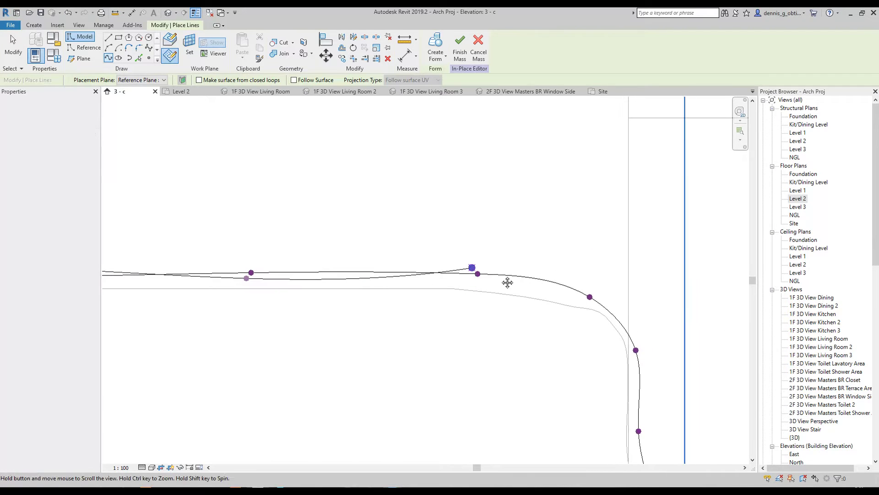
click(593, 296)
middle_drag(591, 295, 501, 263)
scroll(538, 311, up, 1)
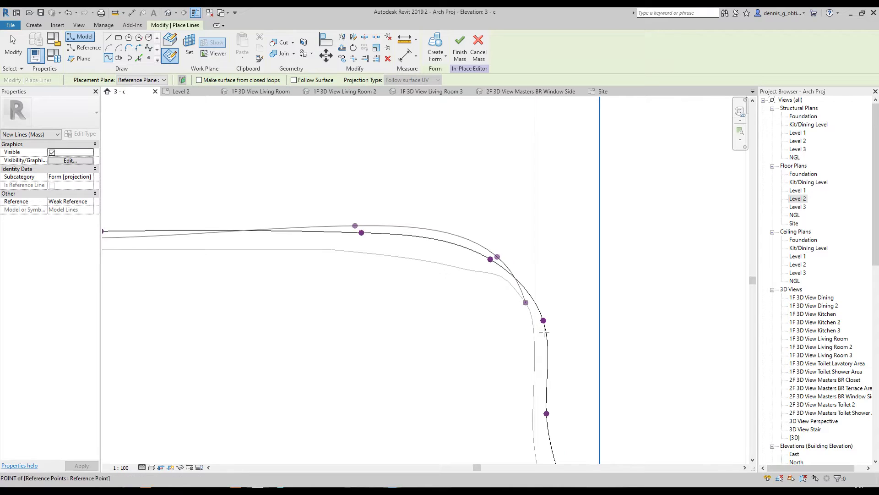
scroll(544, 331, up, 2)
middle_drag(551, 340, 484, 212)
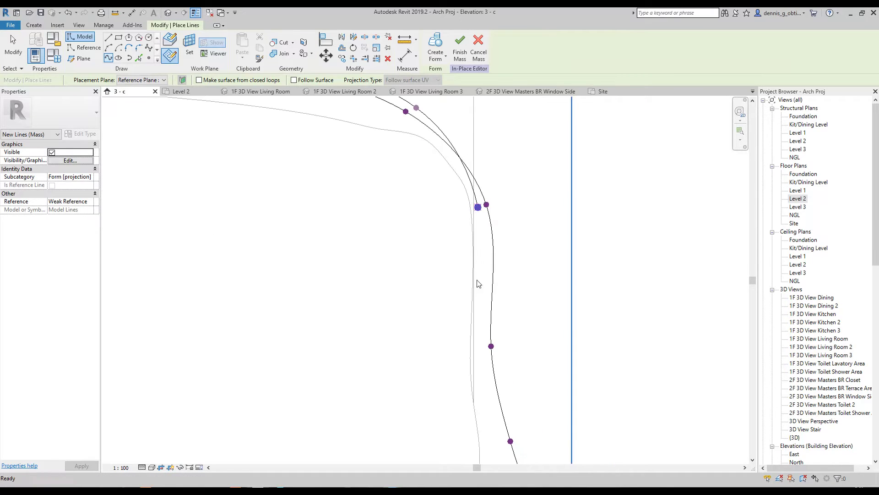
click(481, 342)
scroll(481, 342, down, 1)
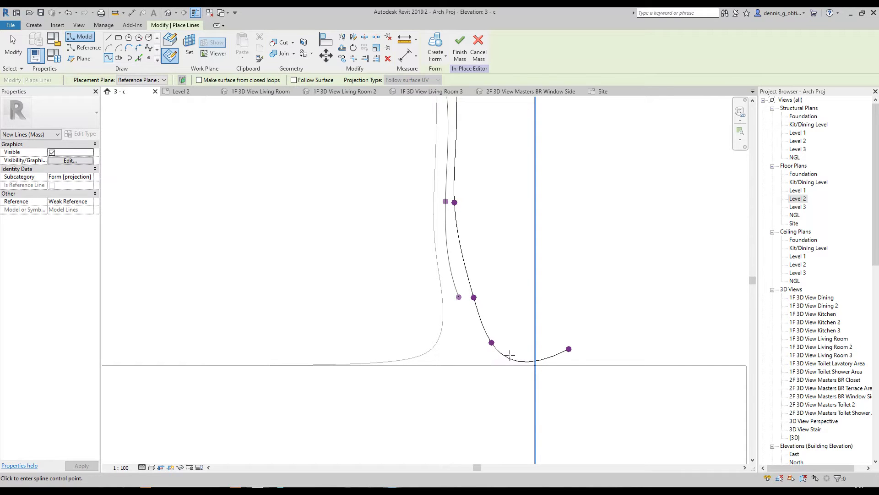
click(568, 349)
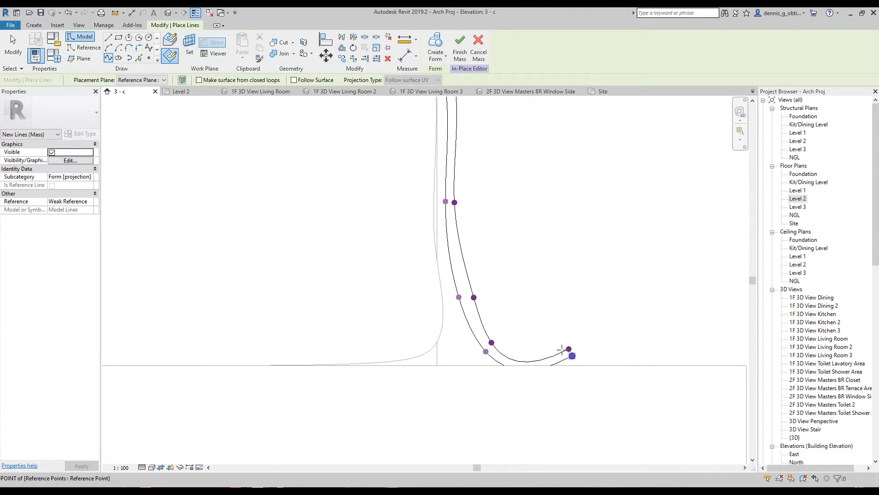
key(Escape)
scroll(470, 284, down, 1)
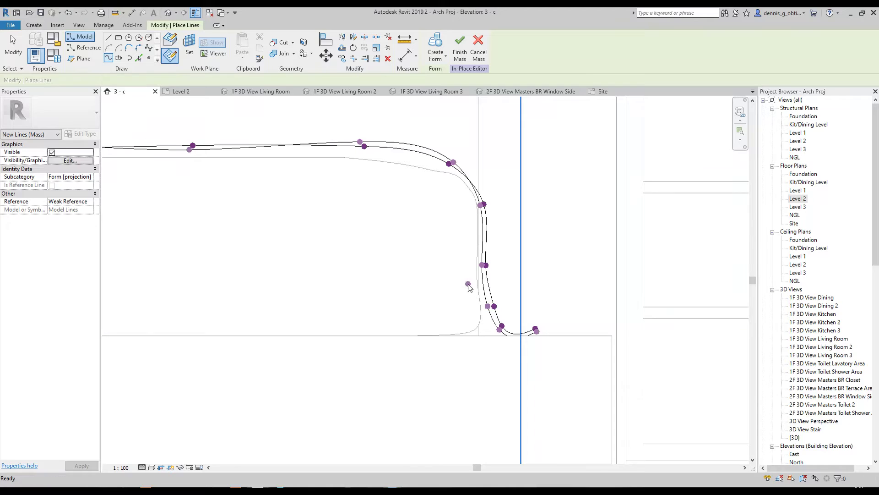
key(Escape)
scroll(505, 286, down, 1)
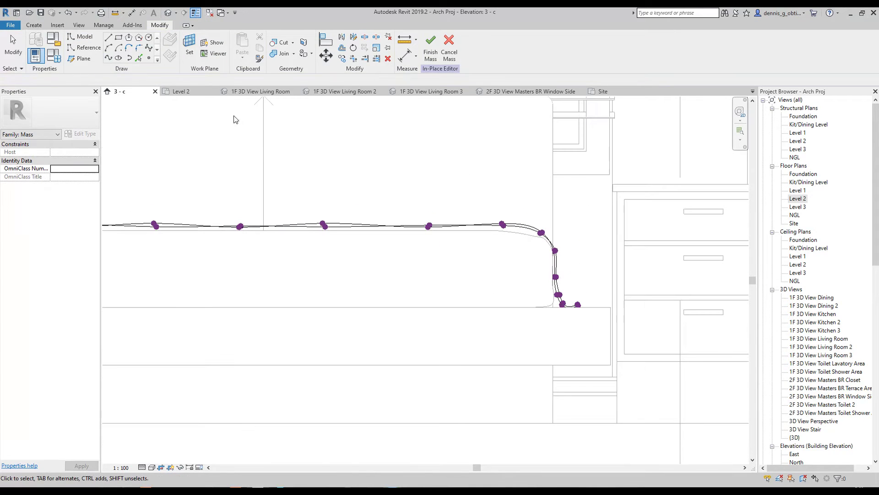
- Set the work plane to Reference Plane : x3
key(Escape)
click(191, 48)
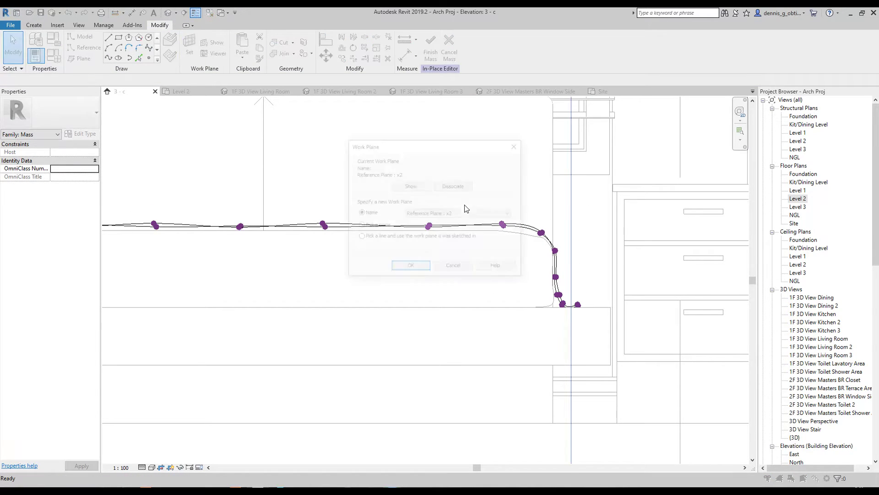
click(449, 214)
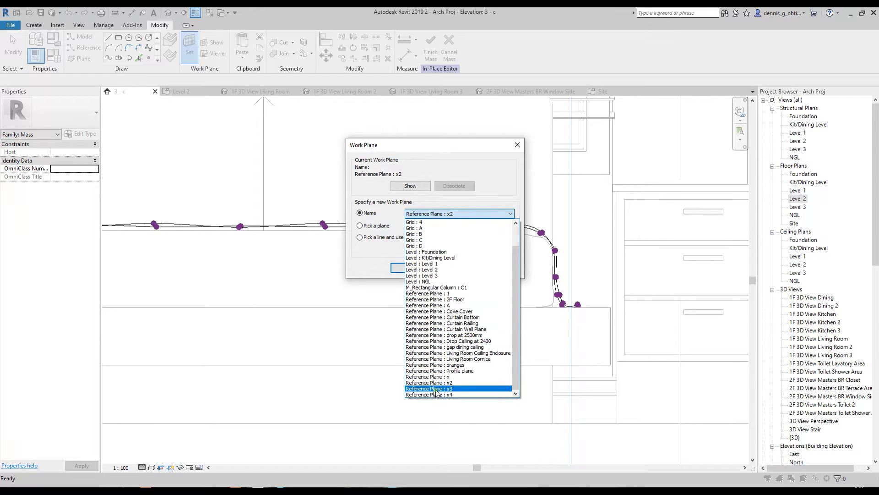
click(437, 389)
click(411, 268)
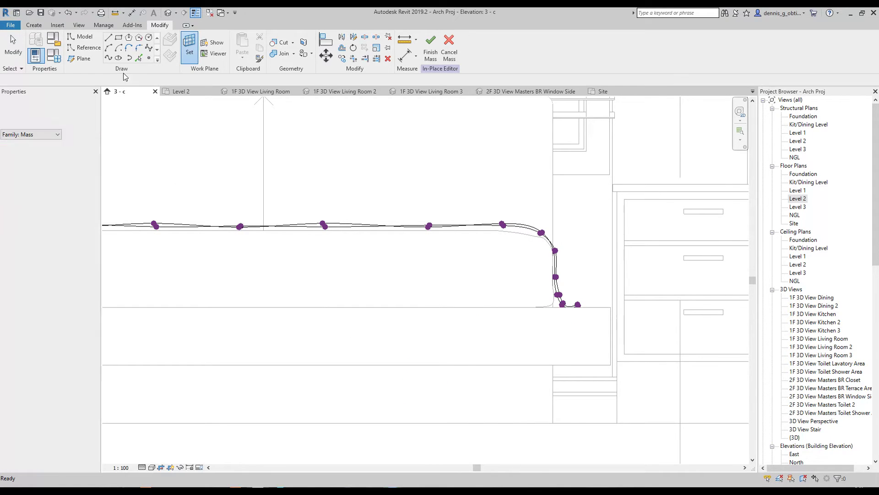
- Start a spline at the drape's lower end, running up the bed's side to the top corner
scroll(183, 186, down, 2)
middle_drag(183, 186, 463, 212)
scroll(298, 285, up, 2)
scroll(263, 306, up, 2)
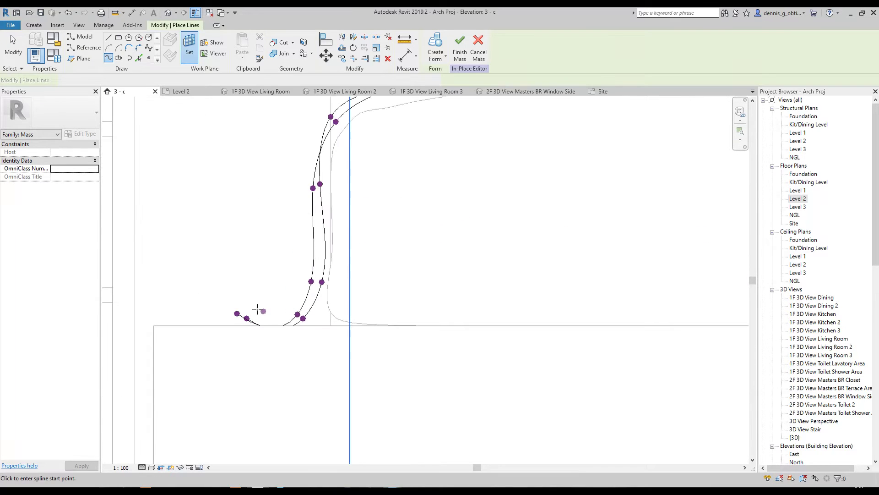
scroll(232, 315, up, 1)
key(Escape)
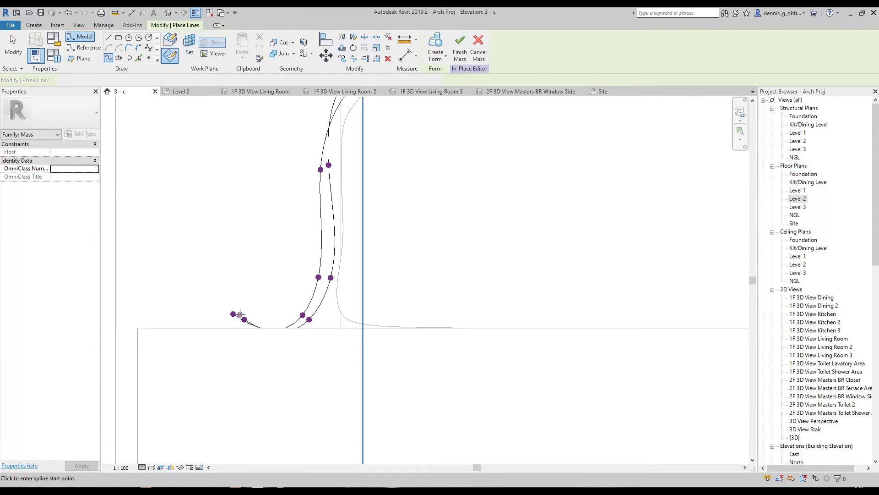
click(290, 314)
click(314, 170)
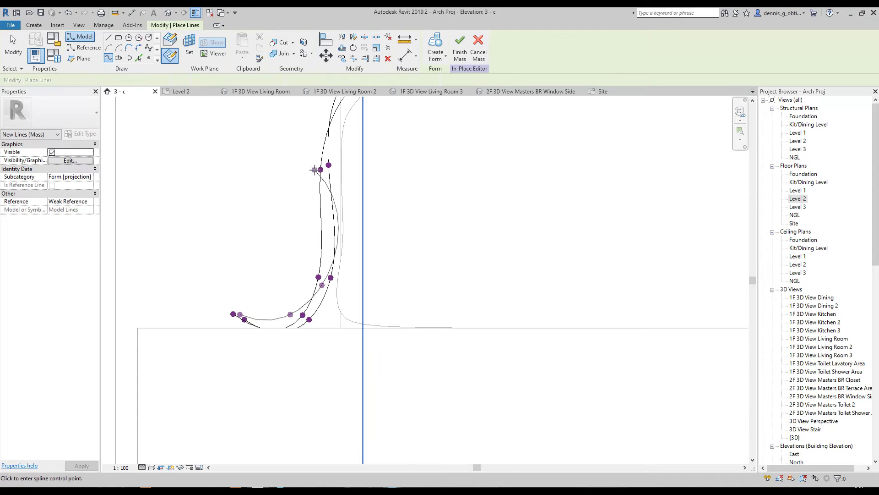
middle_drag(319, 120, 328, 237)
click(343, 202)
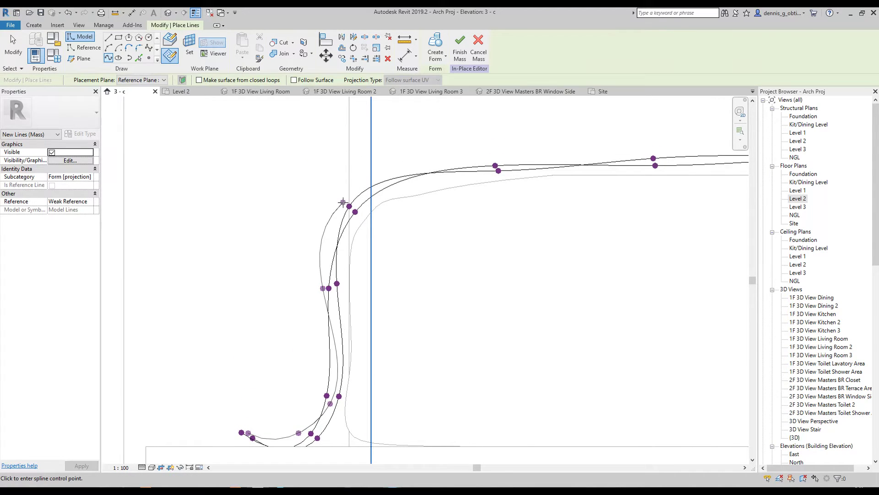
click(490, 160)
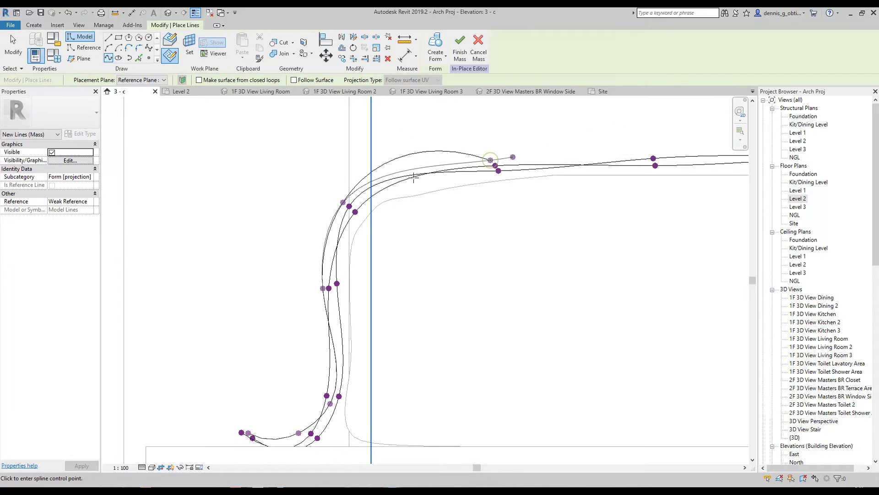
- Continue the spline along the wavy bed top to where it turns down, then finish it
middle_drag(653, 167, 480, 197)
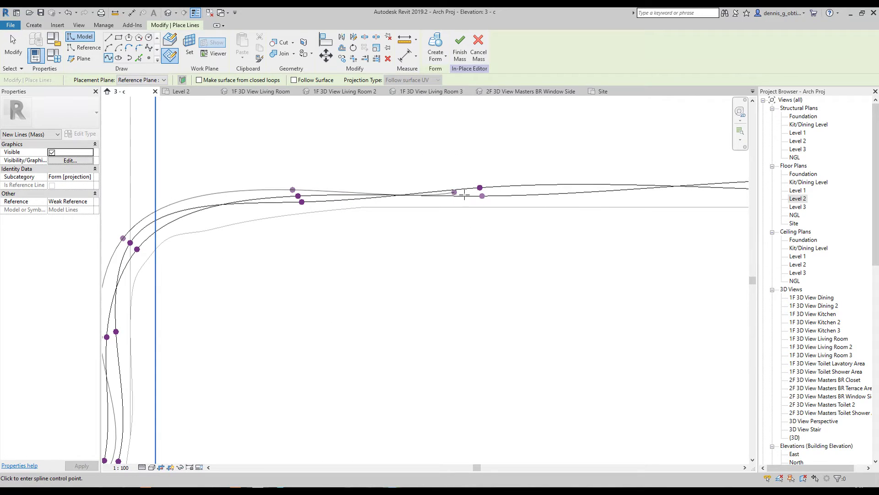
scroll(460, 194, up, 2)
click(483, 206)
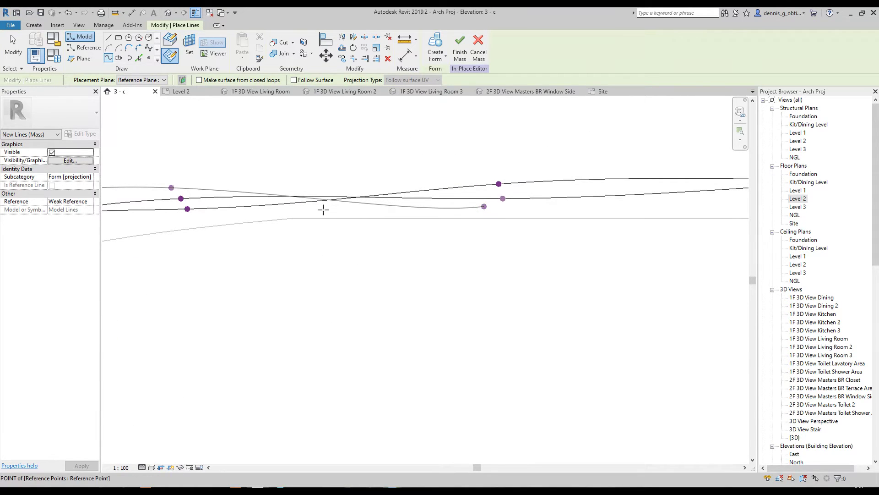
scroll(323, 210, down, 2)
click(620, 176)
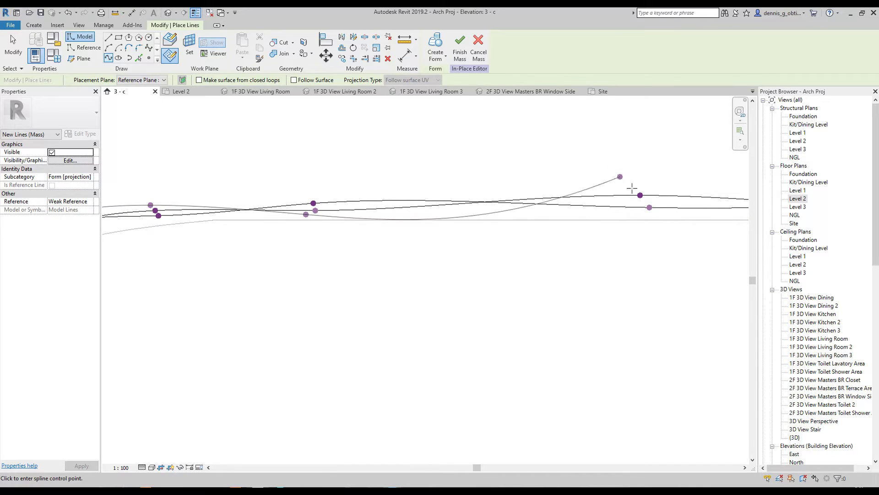
scroll(633, 189, down, 2)
scroll(532, 195, down, 2)
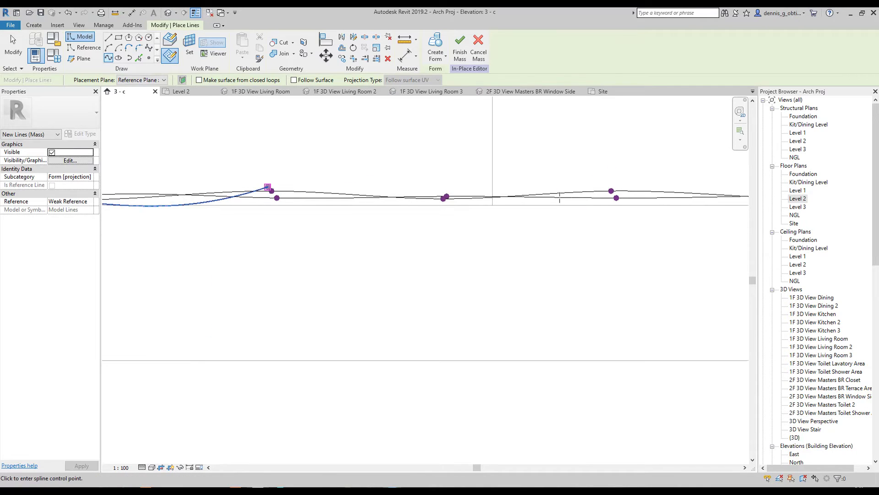
scroll(586, 200, up, 1)
click(369, 190)
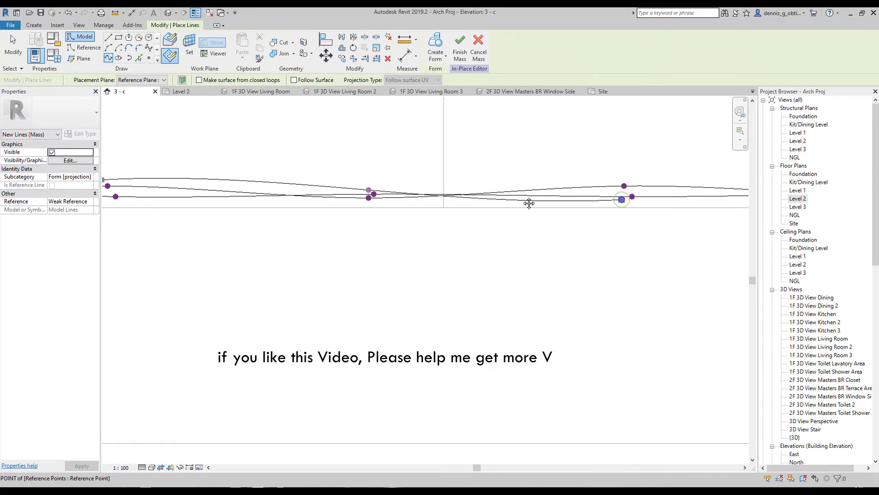
scroll(623, 197, up, 1)
scroll(607, 201, down, 2)
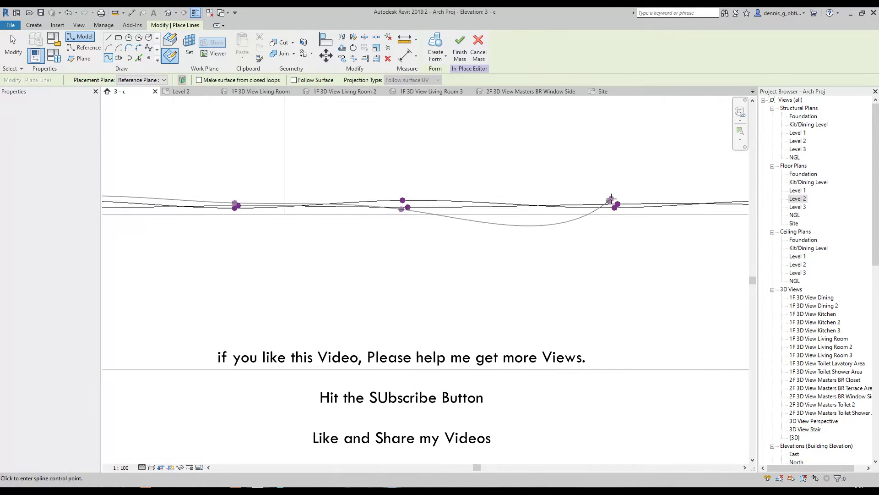
click(493, 209)
click(578, 211)
click(608, 249)
scroll(607, 249, up, 2)
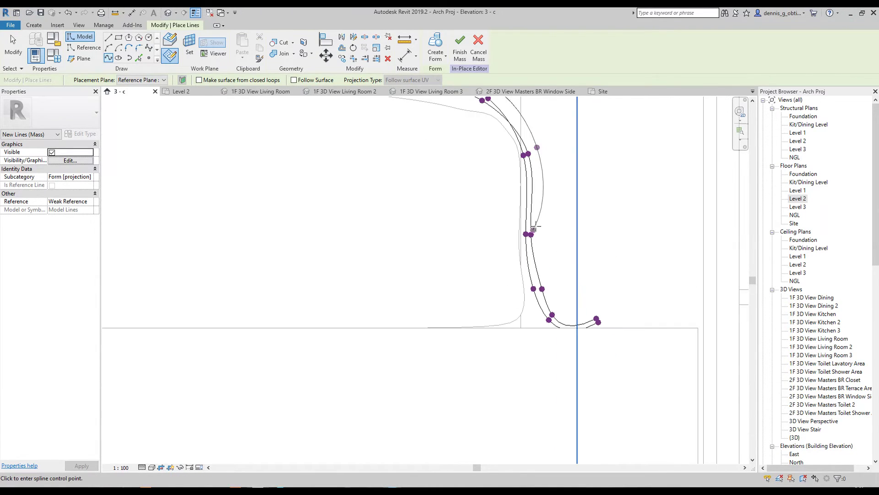
scroll(534, 290, up, 3)
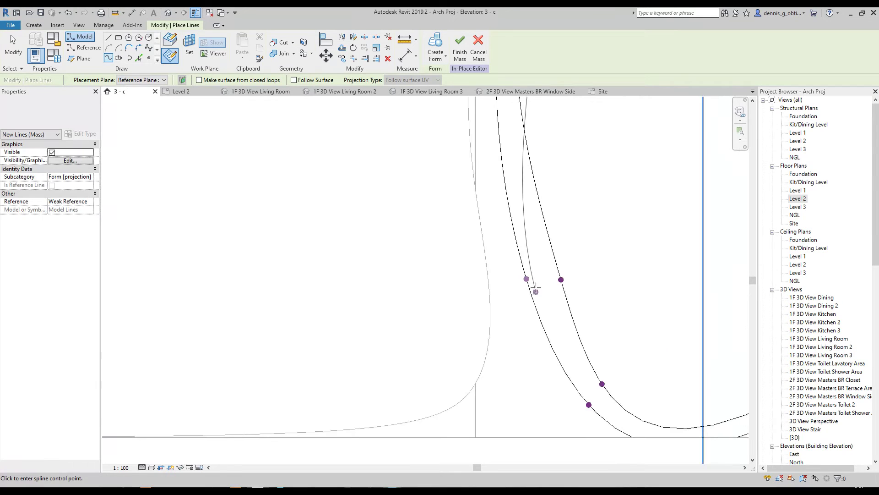
scroll(526, 279, down, 2)
scroll(499, 284, down, 2)
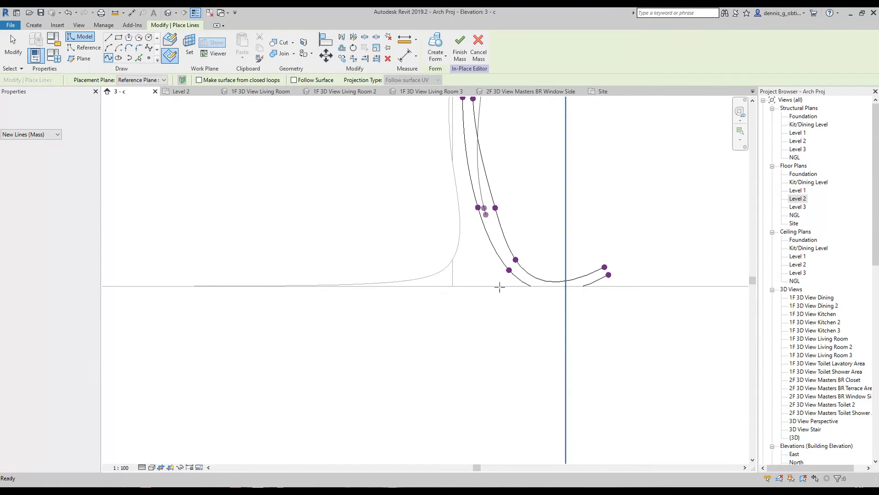
scroll(509, 273, up, 2)
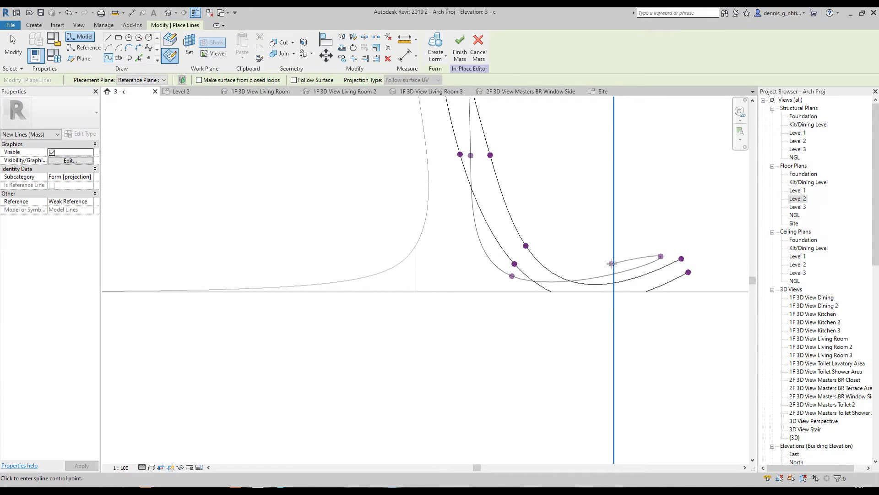
scroll(399, 256, down, 2)
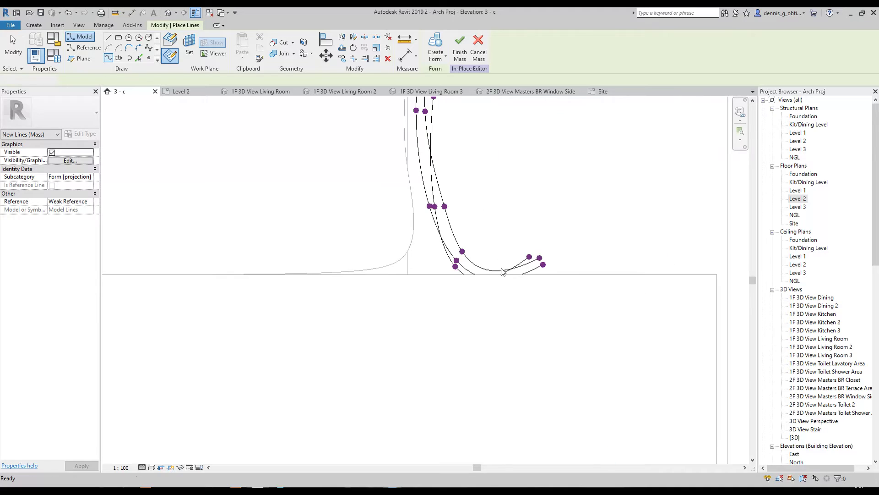
key(Escape)
key(Escape)
click(190, 50)
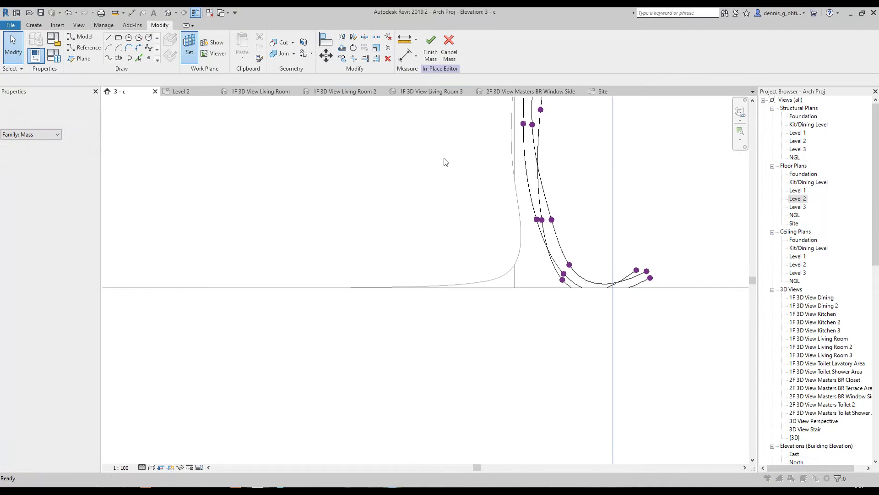
- Set the work plane to Reference Plane : x4 and frame the drawn profiles
click(426, 216)
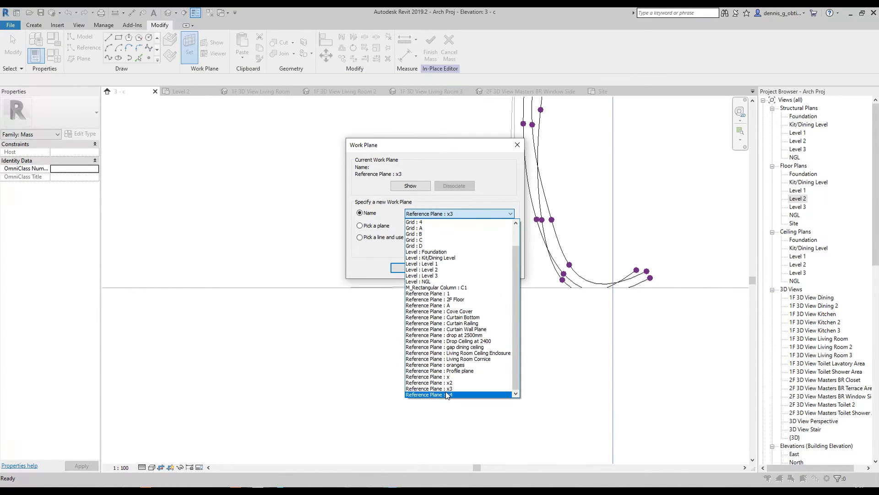
click(445, 389)
click(425, 269)
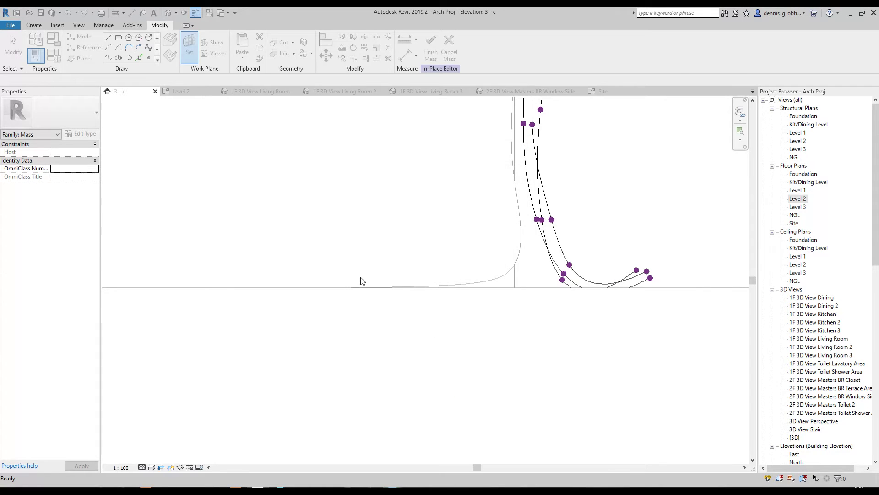
scroll(354, 266, down, 2)
middle_drag(326, 261, 494, 250)
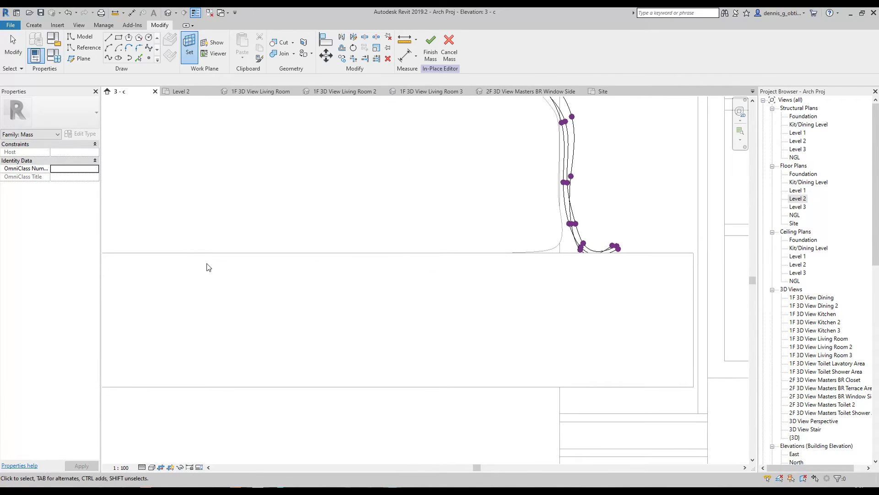
scroll(198, 284, up, 3)
scroll(551, 208, down, 3)
middle_drag(552, 208, 707, 199)
scroll(269, 216, up, 3)
scroll(268, 216, up, 1)
- Draw a new spline from the drape's lower end up along the bed's side
click(108, 58)
scroll(295, 256, up, 1)
scroll(257, 248, up, 2)
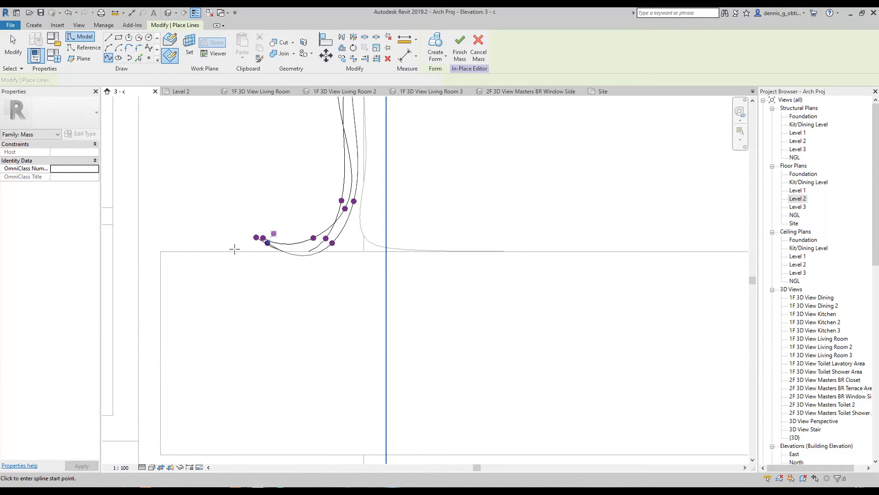
scroll(264, 238, up, 1)
click(253, 248)
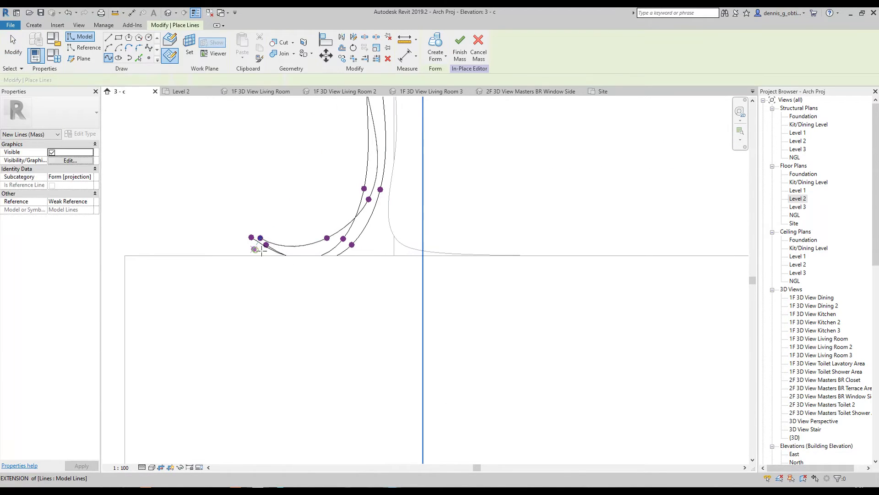
click(333, 240)
click(372, 195)
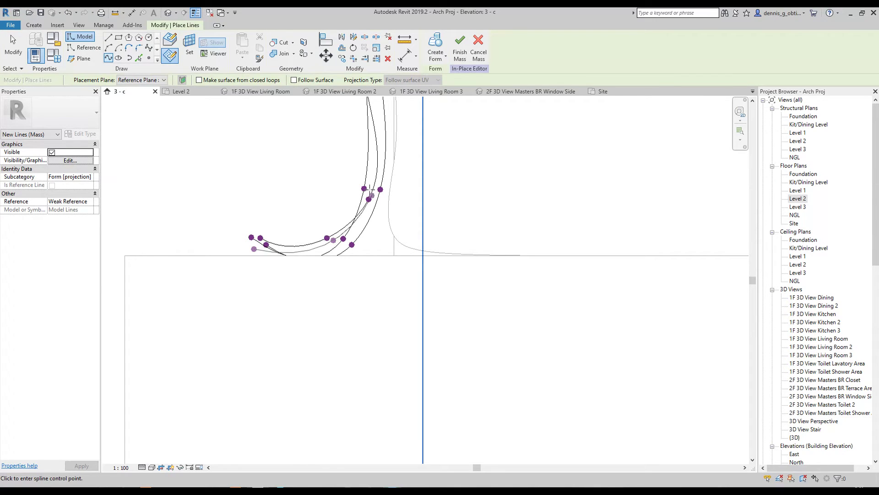
click(376, 156)
scroll(376, 156, down, 1)
middle_drag(376, 156, 369, 266)
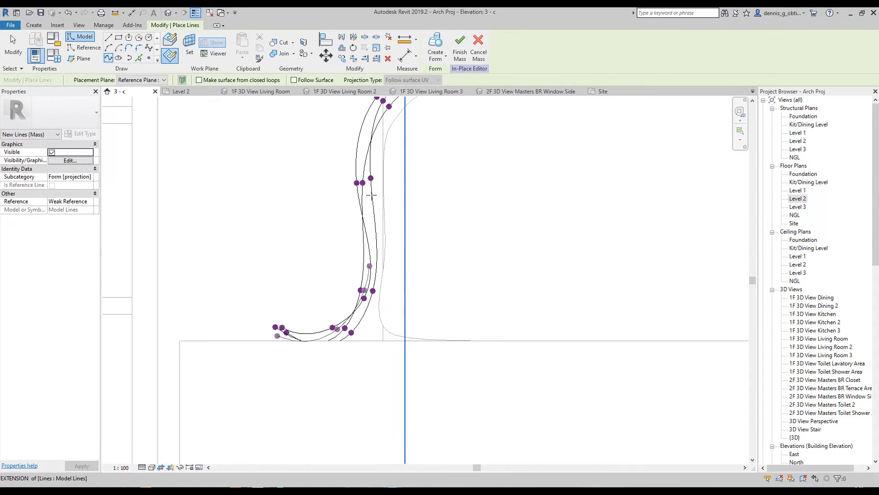
click(376, 182)
- Extend the spline with points across the bed top toward its far end
middle_drag(368, 111, 363, 182)
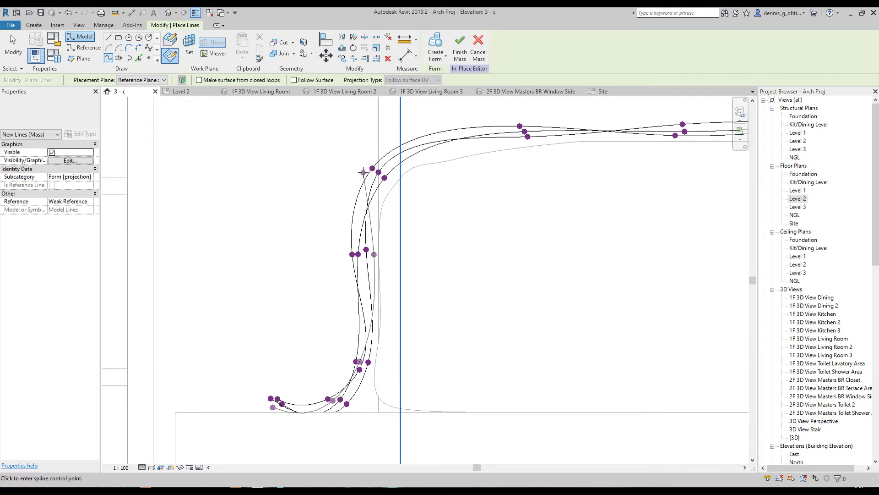
click(518, 142)
middle_drag(517, 142, 140, 226)
click(582, 143)
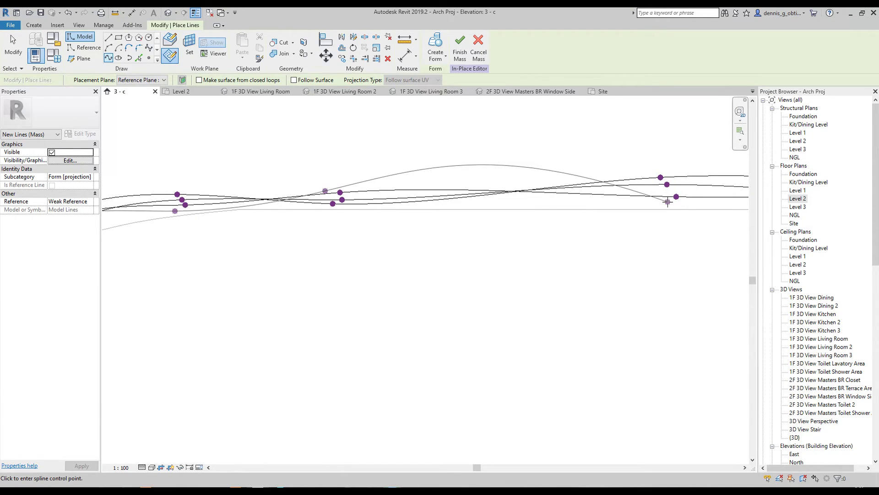
middle_drag(454, 214, 148, 228)
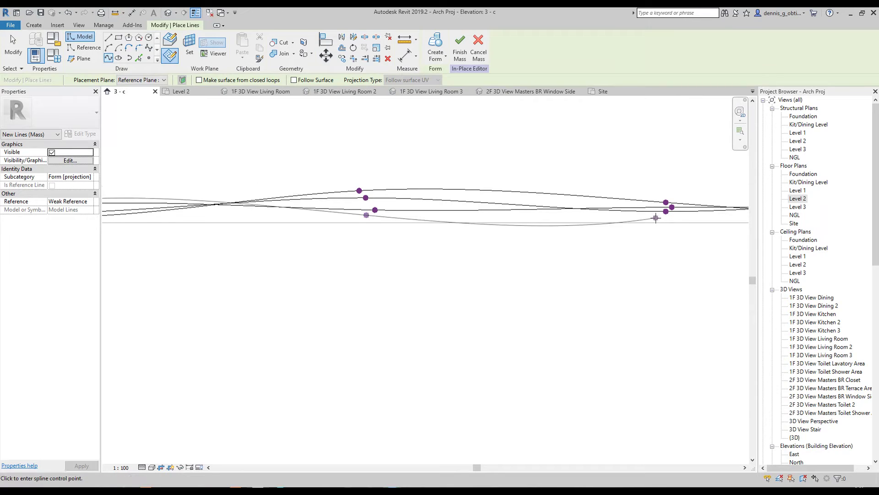
middle_drag(655, 219, 589, 233)
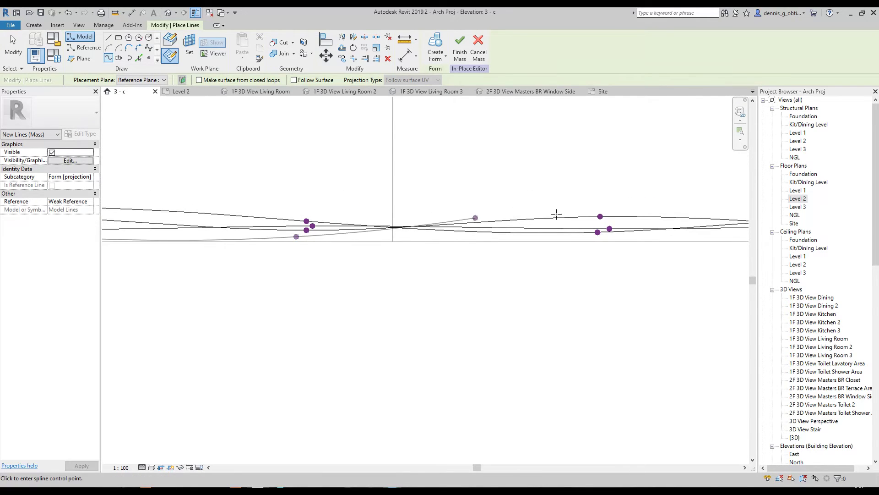
click(592, 222)
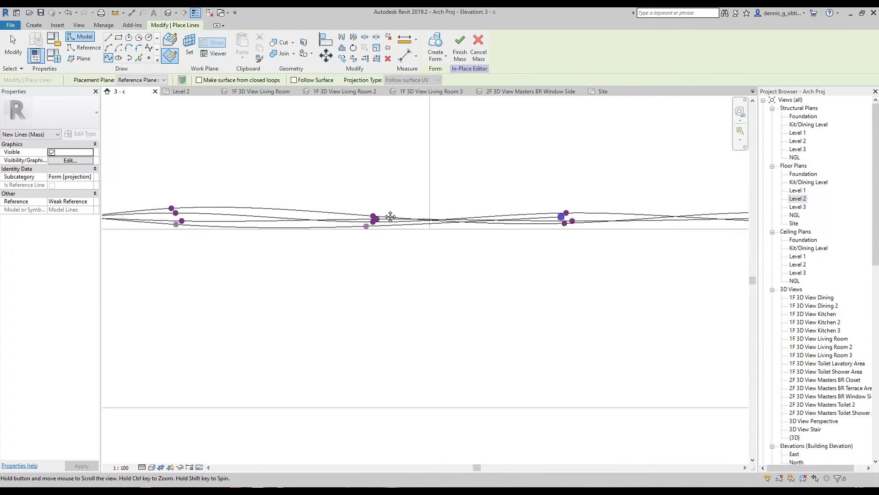
scroll(582, 209, down, 2)
scroll(576, 208, down, 2)
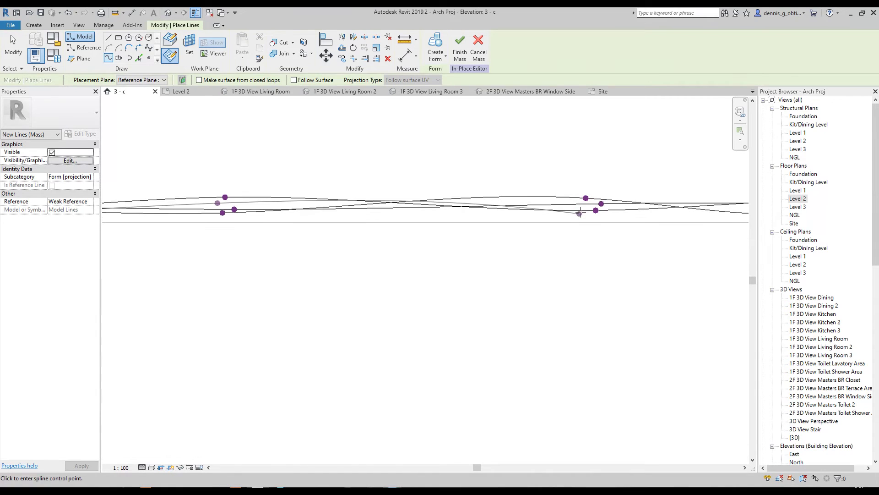
middle_drag(545, 209, 506, 188)
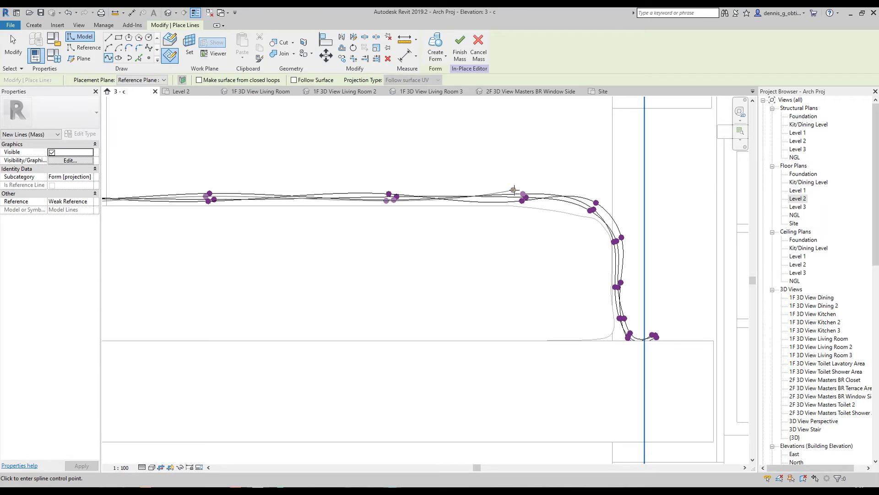
middle_drag(513, 189, 439, 188)
scroll(500, 185, up, 2)
scroll(500, 185, up, 2)
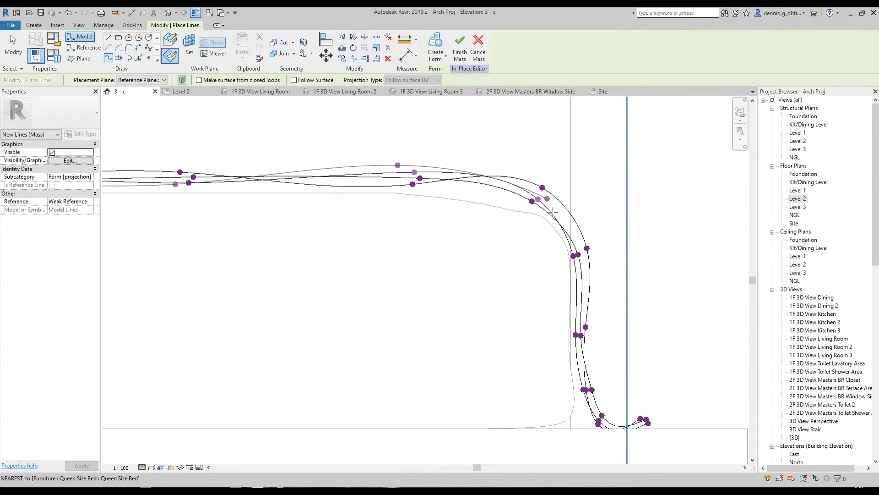
scroll(547, 198, up, 1)
scroll(548, 203, up, 1)
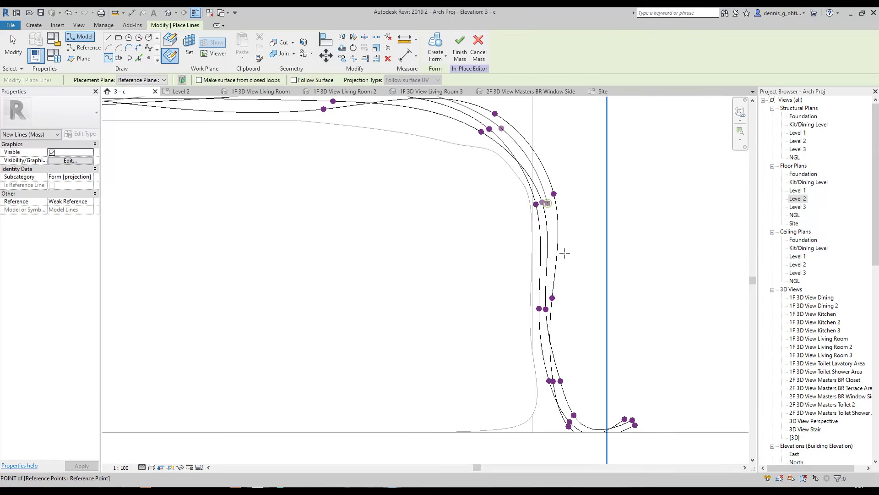
- End the spline down the bed's end past the edge, then exit line drawing
middle_drag(565, 251, 521, 213)
scroll(521, 213, down, 1)
scroll(522, 214, up, 1)
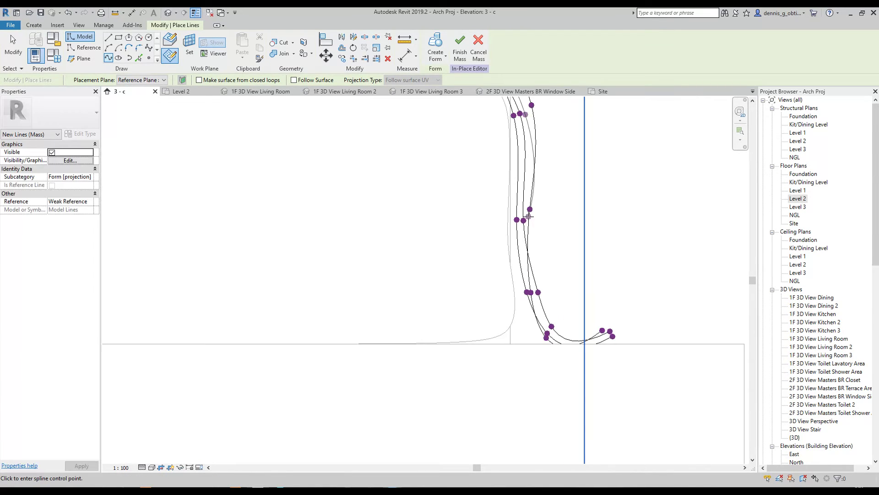
scroll(500, 228, down, 1)
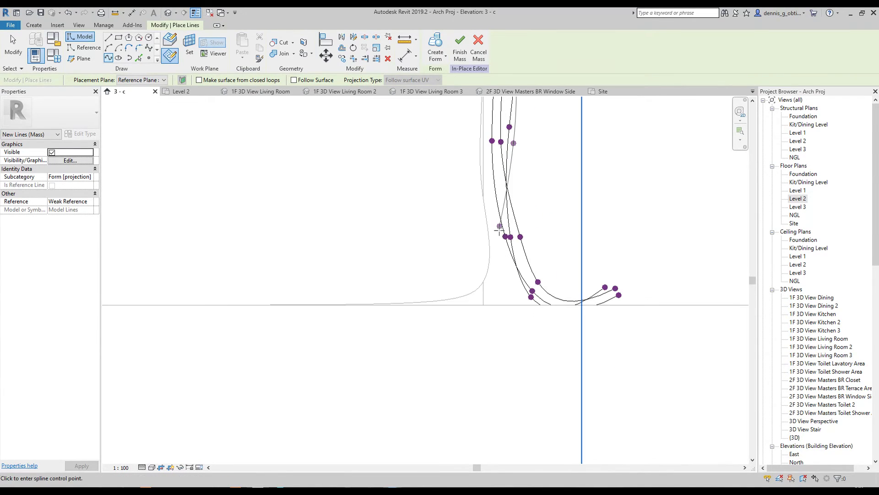
click(498, 237)
scroll(498, 236, up, 1)
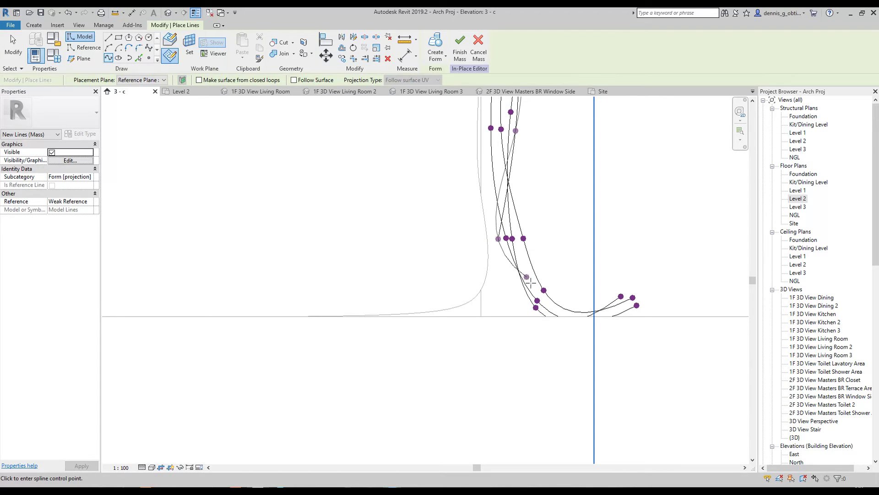
click(602, 297)
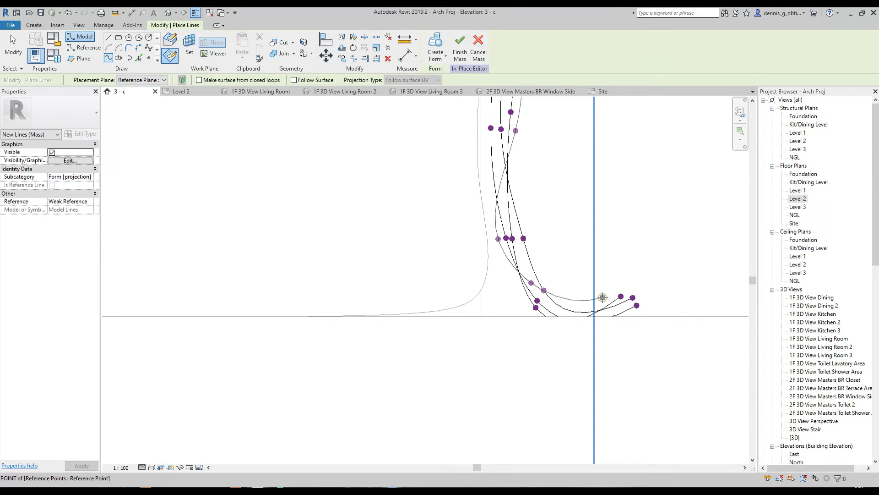
key(Escape)
scroll(489, 273, down, 2)
key(Escape)
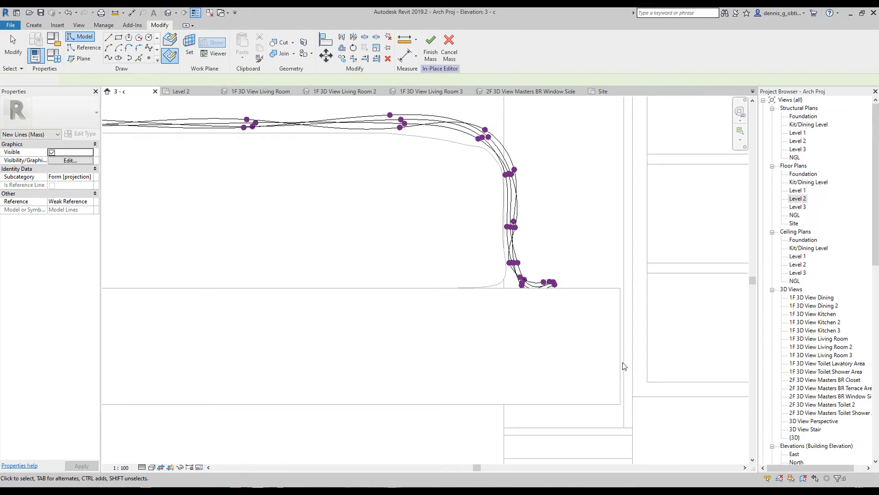
key(Escape)
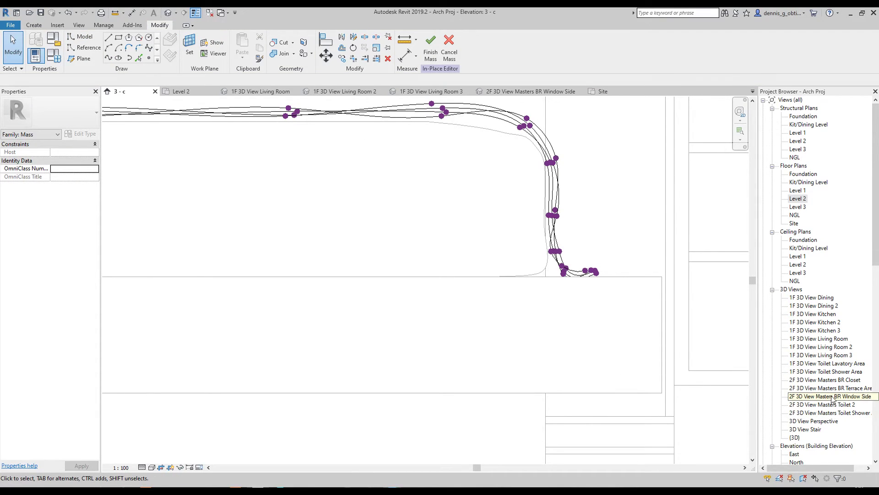
- Show 2F 3D View Masters BR Window Side in Hidden Line style, centered on the bed
double_click(831, 398)
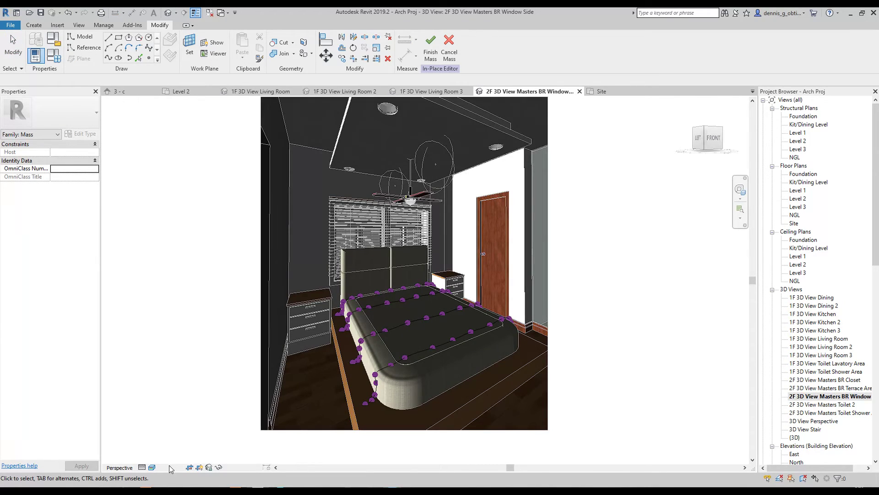
click(152, 467)
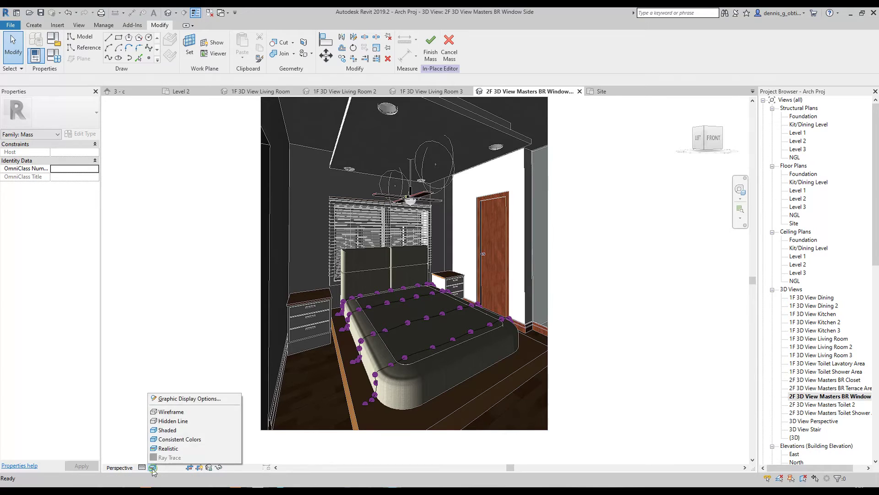
click(173, 420)
middle_drag(333, 355, 360, 310)
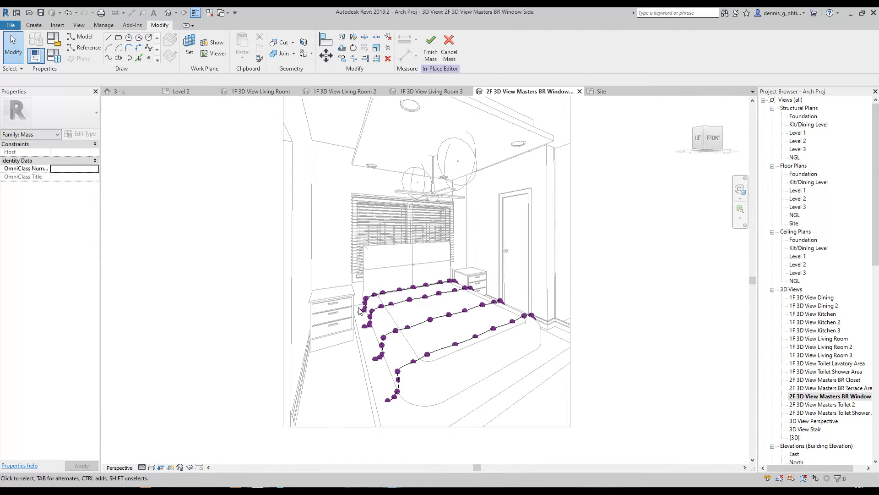
scroll(360, 311, up, 1)
scroll(404, 274, up, 1)
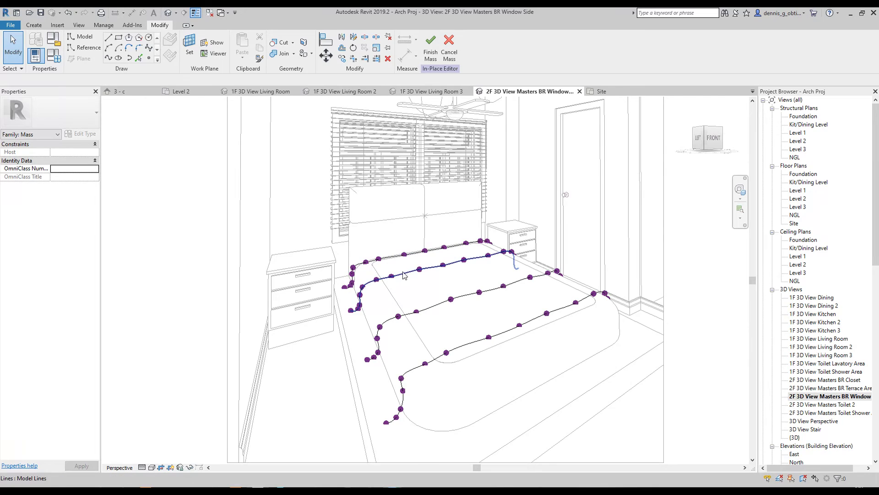
scroll(404, 274, up, 1)
scroll(404, 275, up, 1)
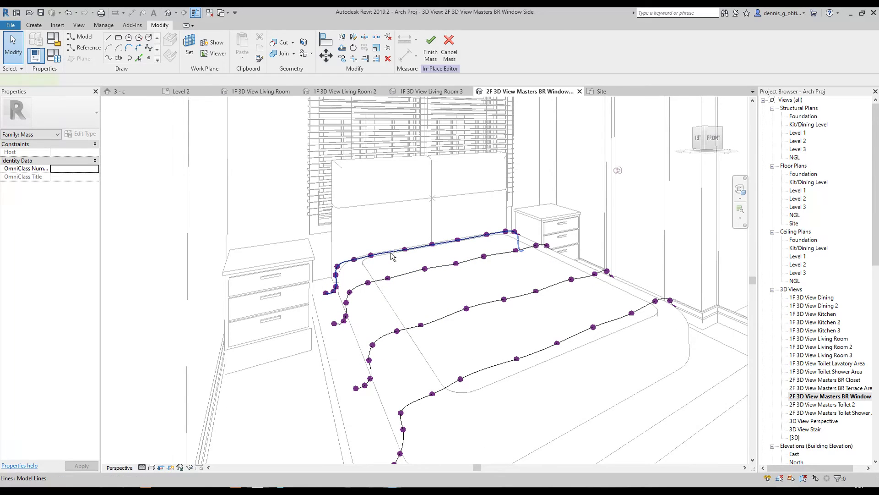
- Select the four spline profiles draped over the bed
click(391, 256)
key(Escape)
click(405, 276)
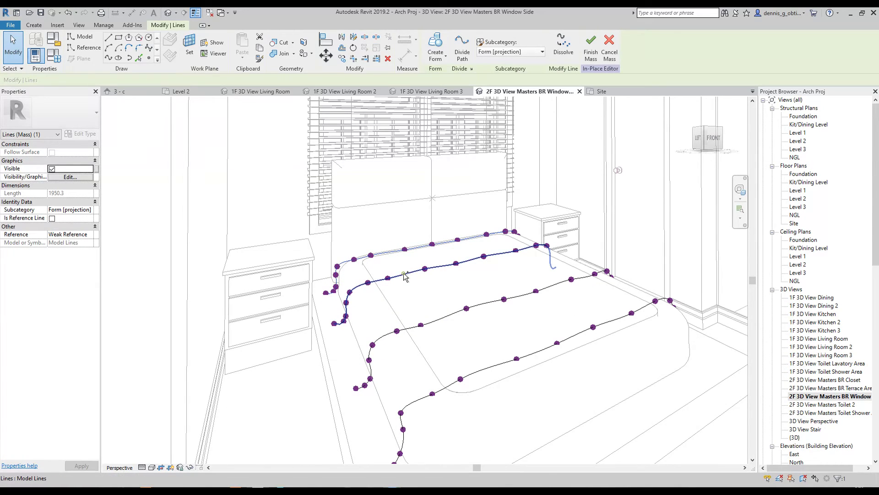
ctrl+click(434, 322)
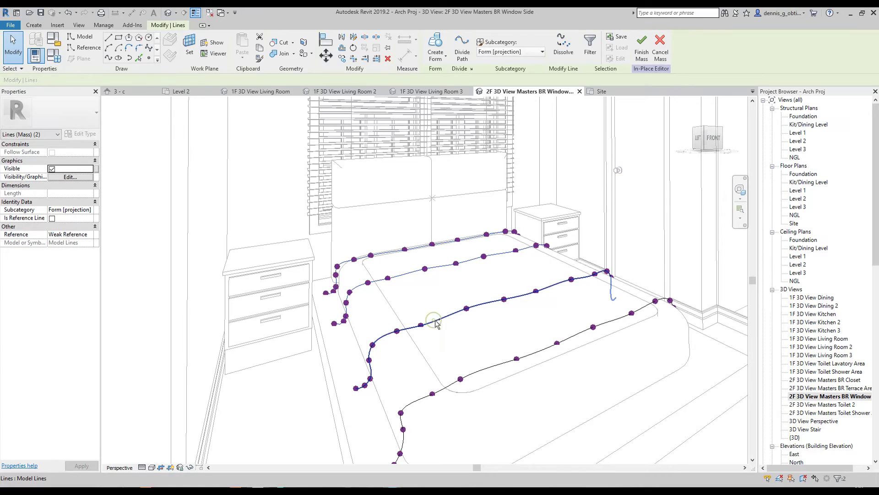
ctrl+click(483, 371)
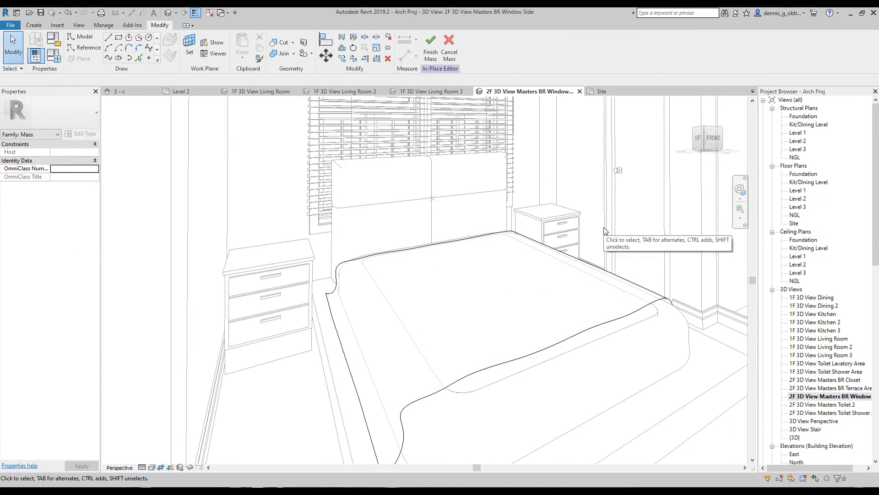
- Finish the sheet mass and dismiss the mass geometry warning
scroll(591, 218, down, 2)
scroll(580, 205, down, 1)
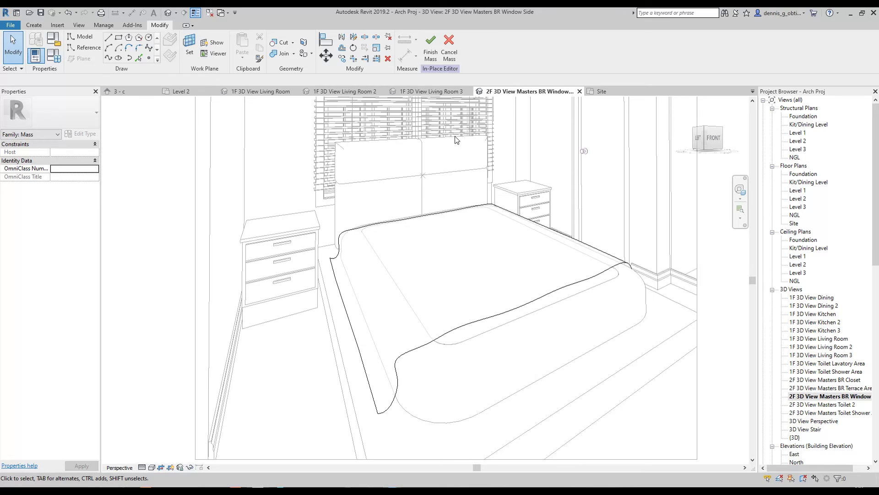
click(430, 46)
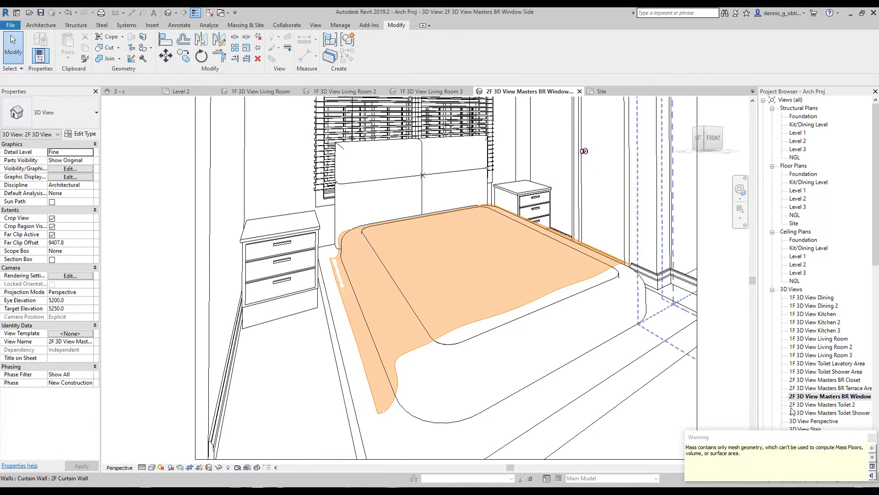
click(872, 436)
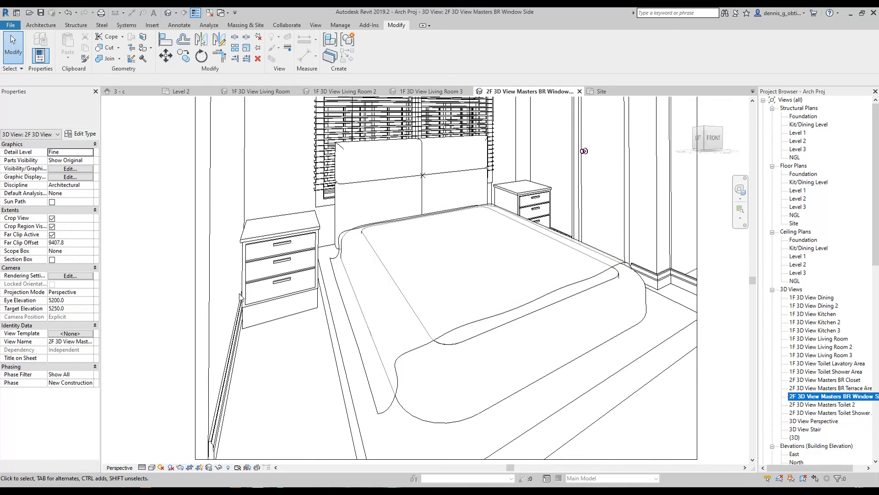
- Switch the 3D view to Realistic shading and reopen the bedsheet mass for editing
middle_drag(280, 360, 275, 357)
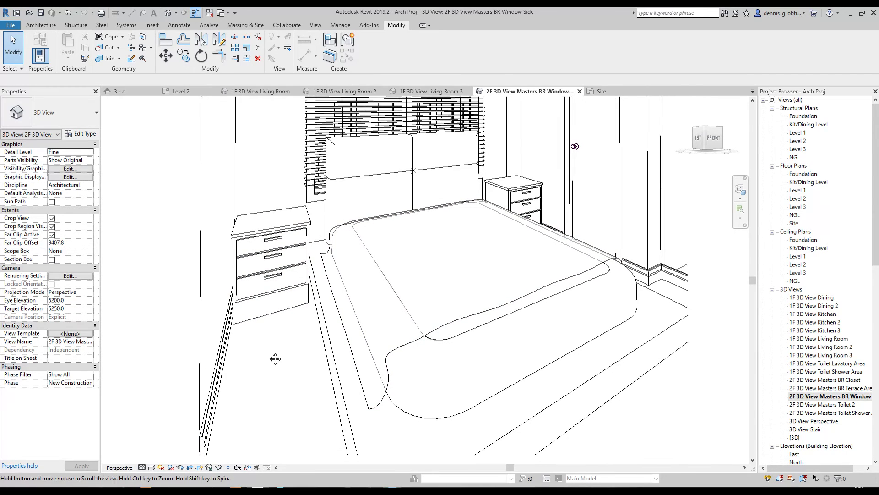
click(151, 467)
click(246, 373)
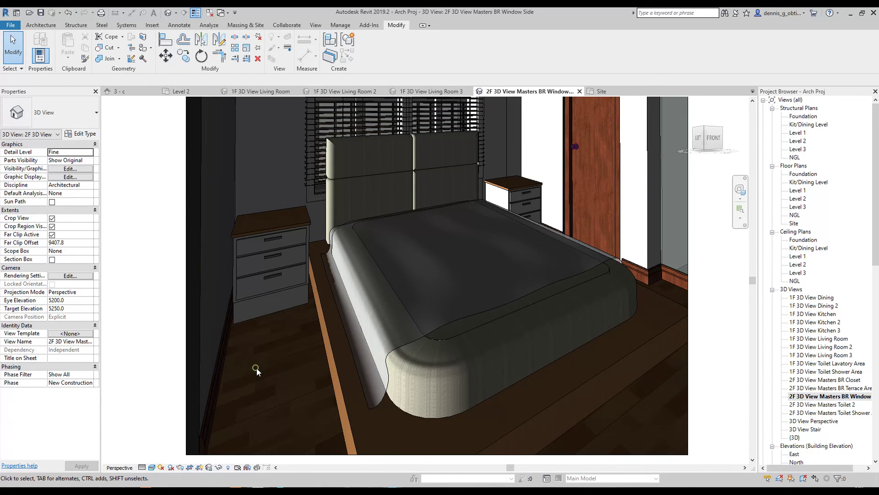
double_click(389, 353)
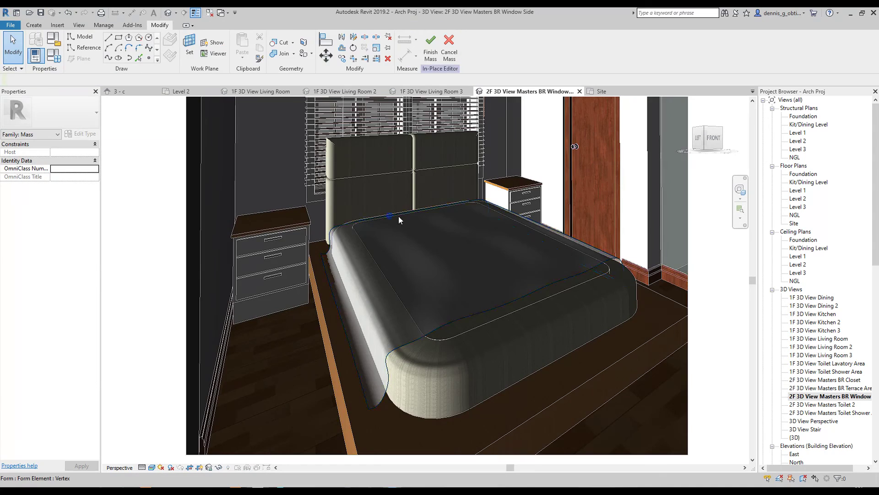
- Duplicate _Default as a new _Bed Sheet material for the form and open its appearance assets
click(450, 266)
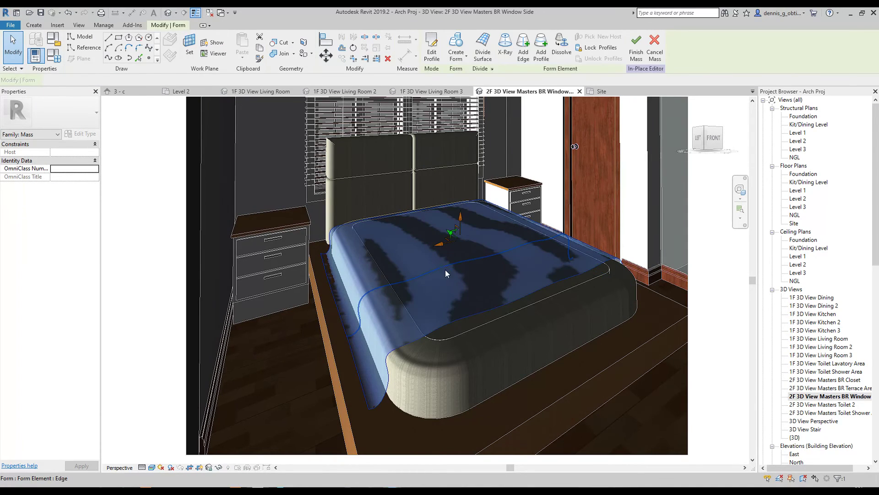
click(91, 179)
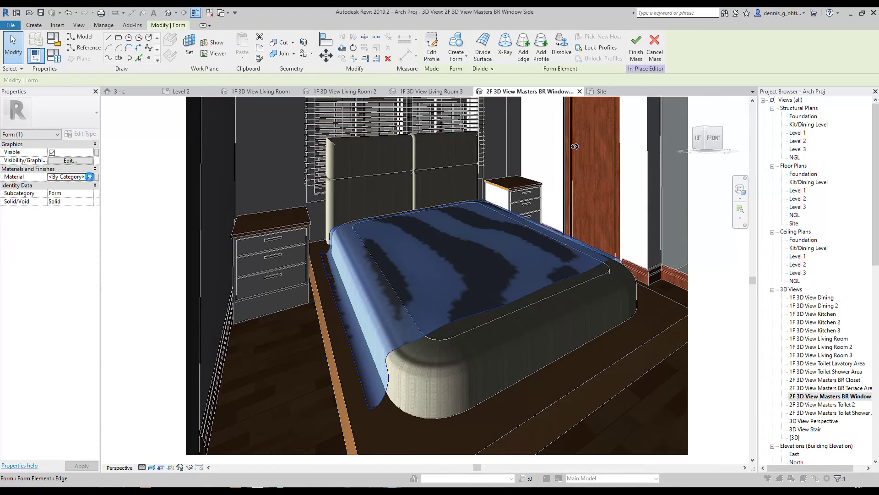
click(90, 176)
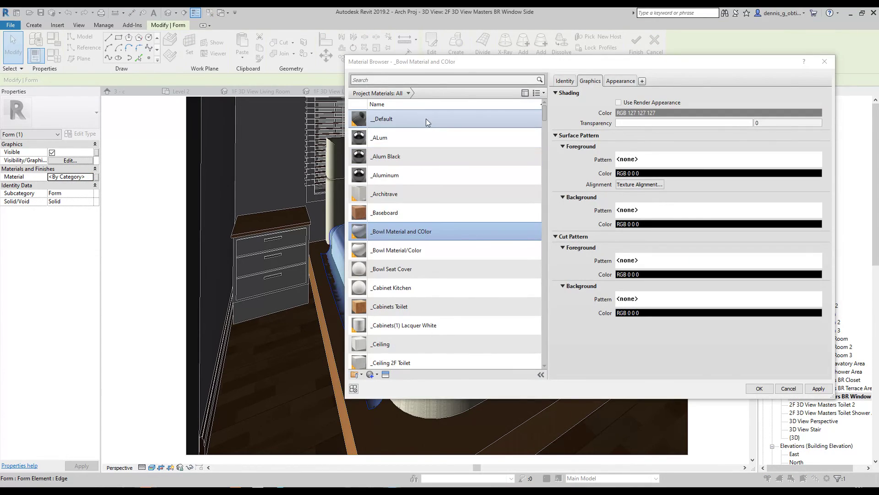
right_click(426, 119)
click(463, 135)
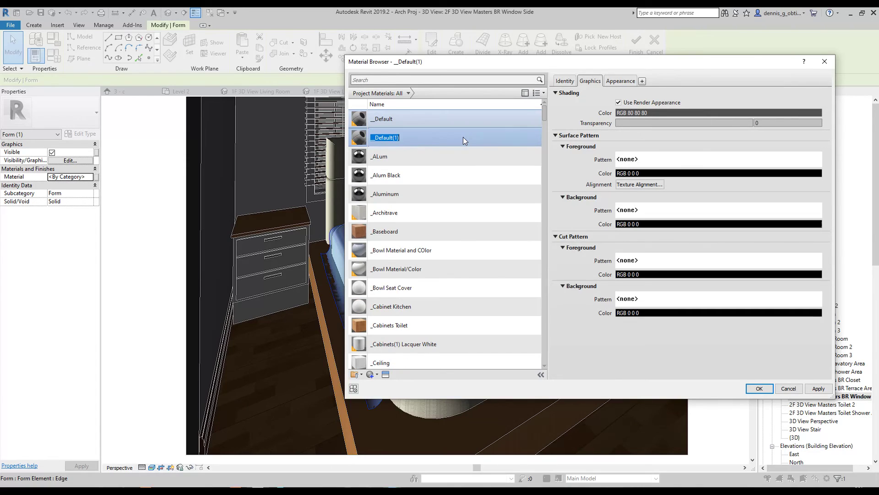
text(_Bed Shee)
key(Return)
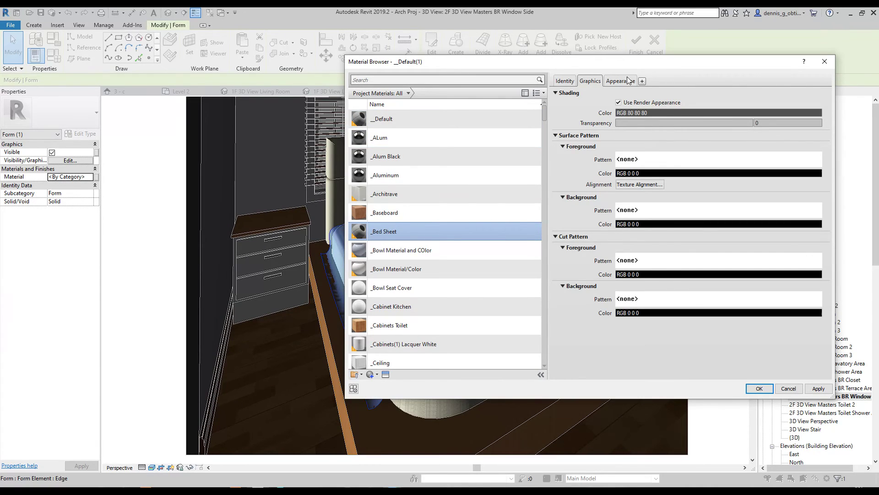
click(622, 81)
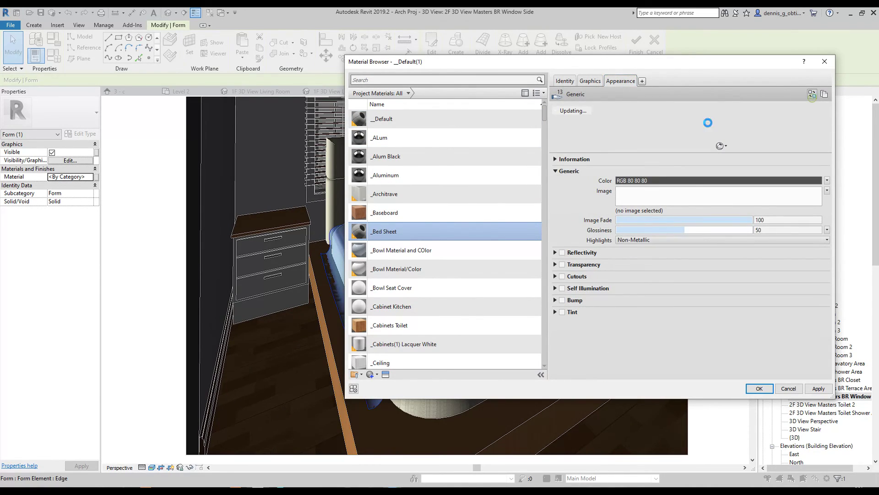
click(812, 94)
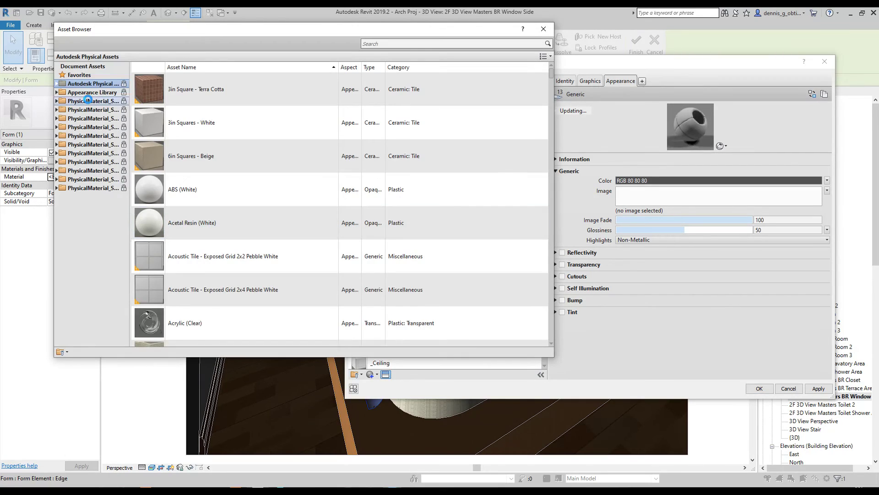
- Browse the Fabric category of the Appearance Library
click(56, 92)
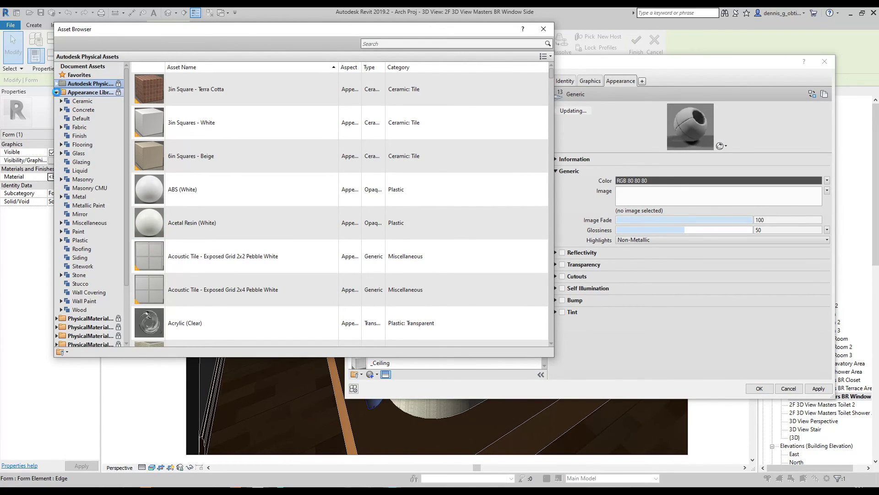
click(79, 127)
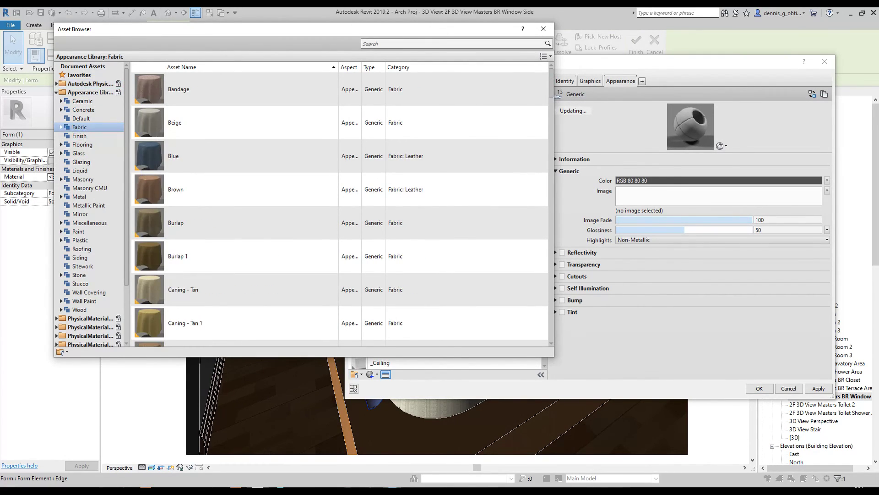
scroll(207, 234, down, 3)
scroll(228, 281, down, 4)
scroll(227, 282, down, 4)
scroll(227, 282, down, 2)
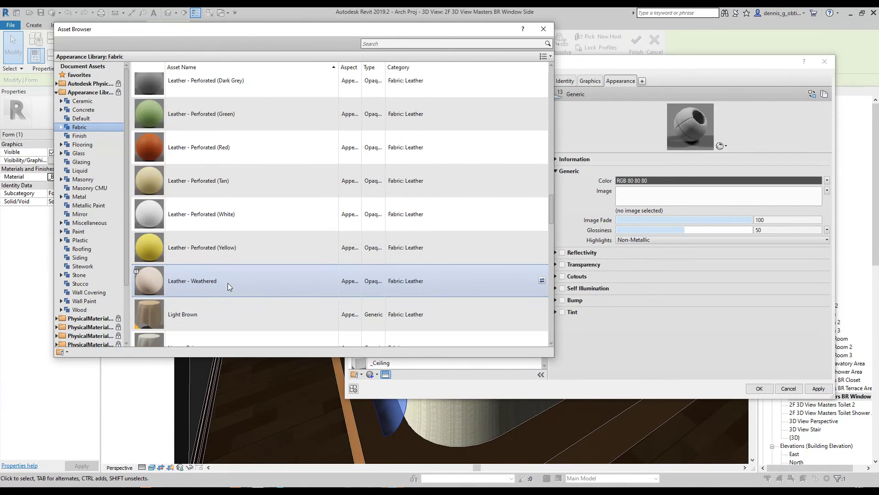
scroll(227, 285, down, 3)
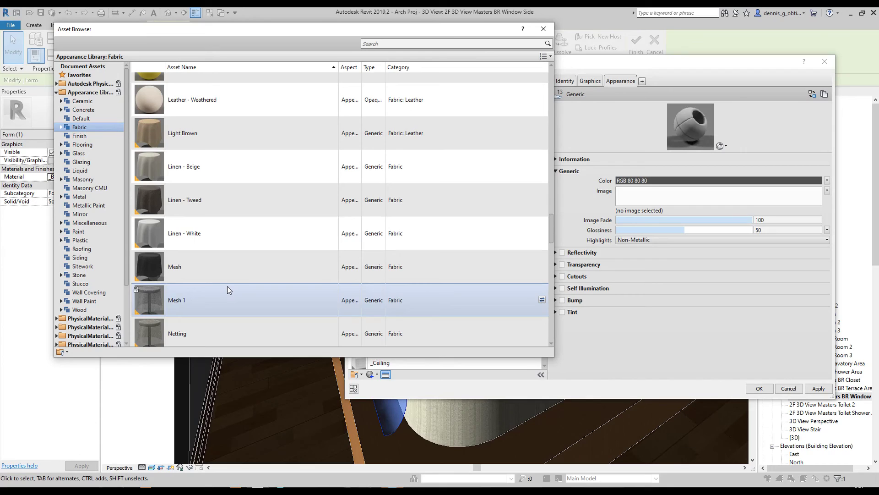
scroll(222, 190, down, 2)
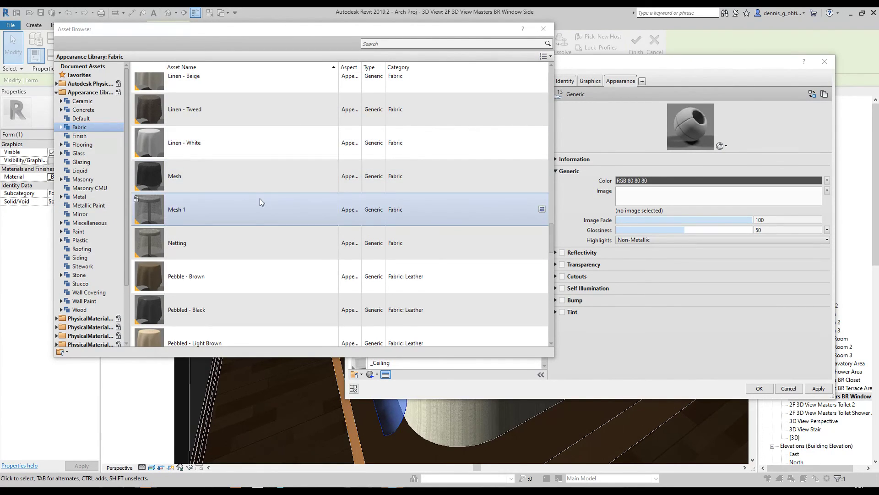
scroll(283, 246, down, 1)
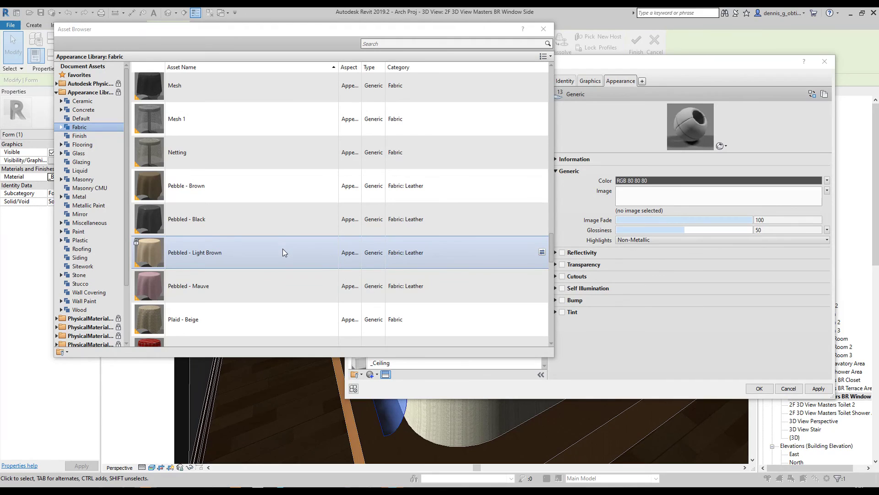
scroll(282, 248, down, 1)
scroll(282, 251, down, 1)
scroll(282, 251, down, 1)
scroll(282, 251, down, 1)
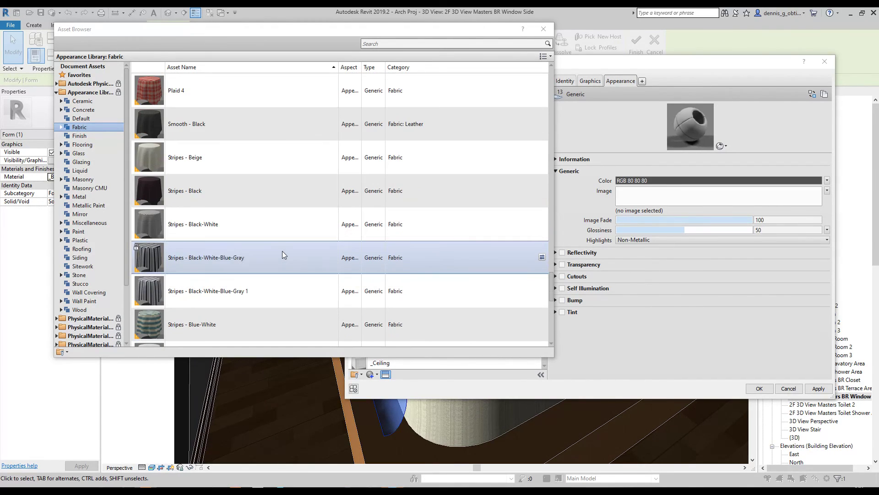
scroll(242, 234, down, 3)
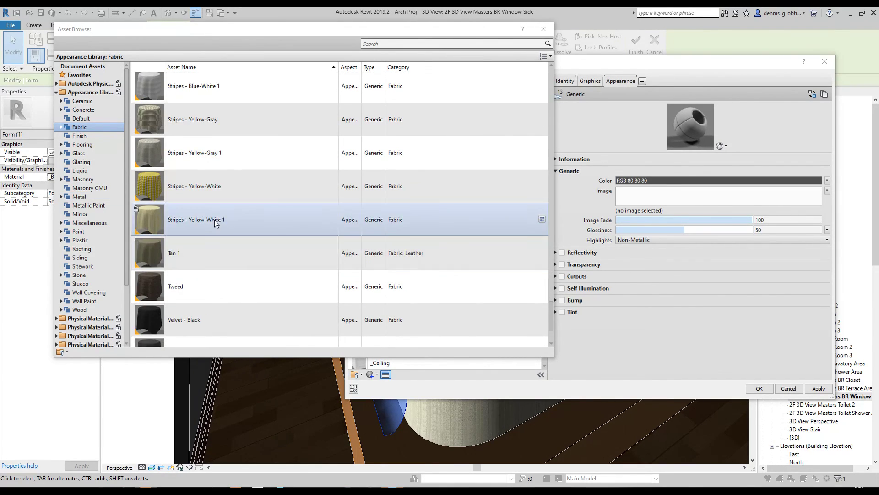
- Assign Stripes - Yellow-White 1 to _Bed Sheet and apply it to the form
click(242, 221)
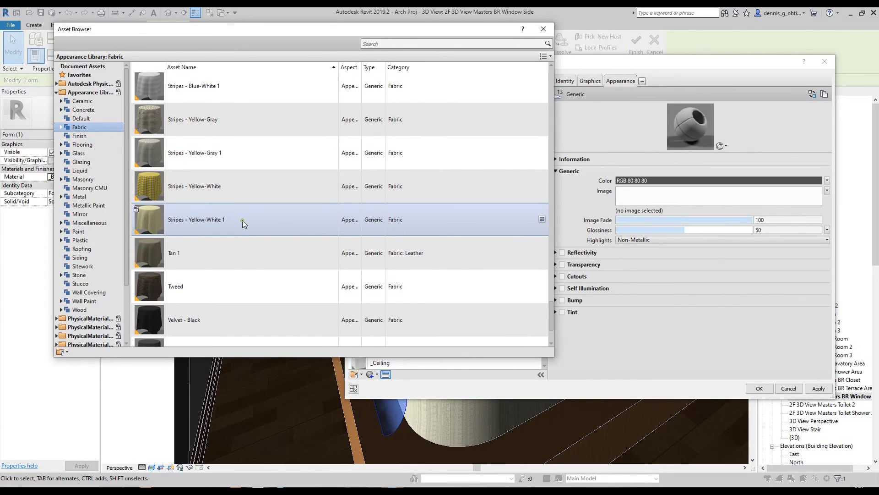
double_click(243, 223)
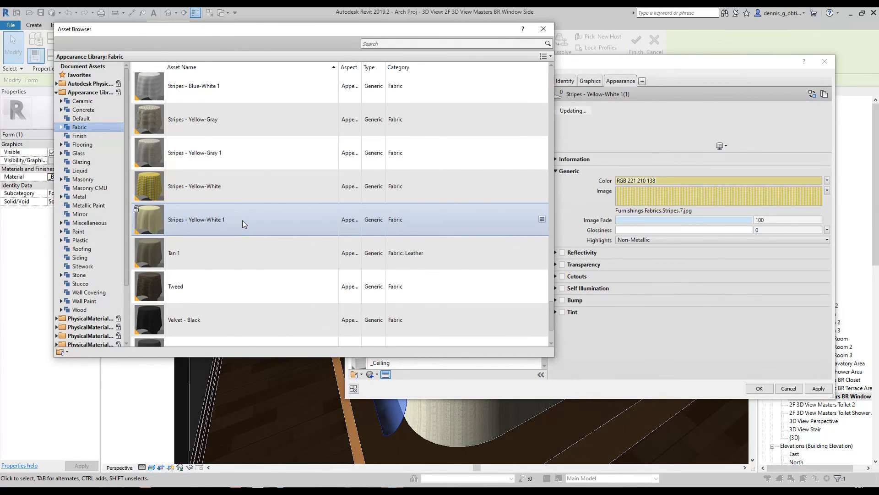
click(817, 389)
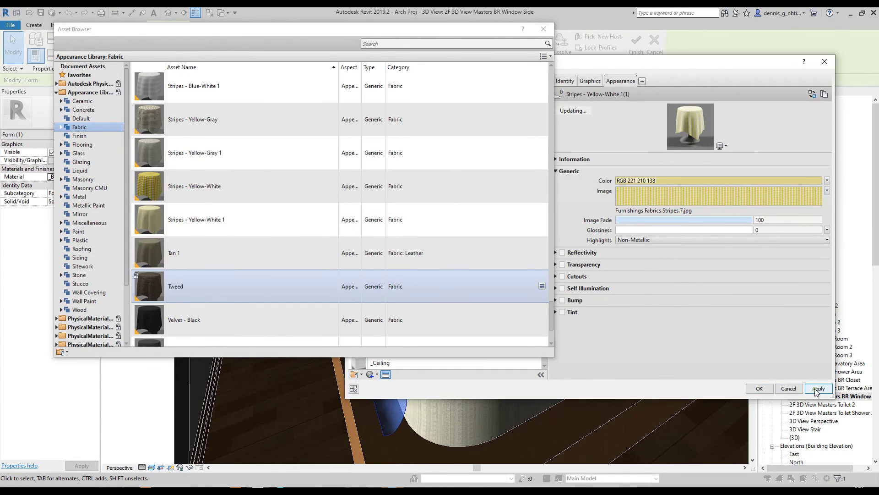
click(760, 389)
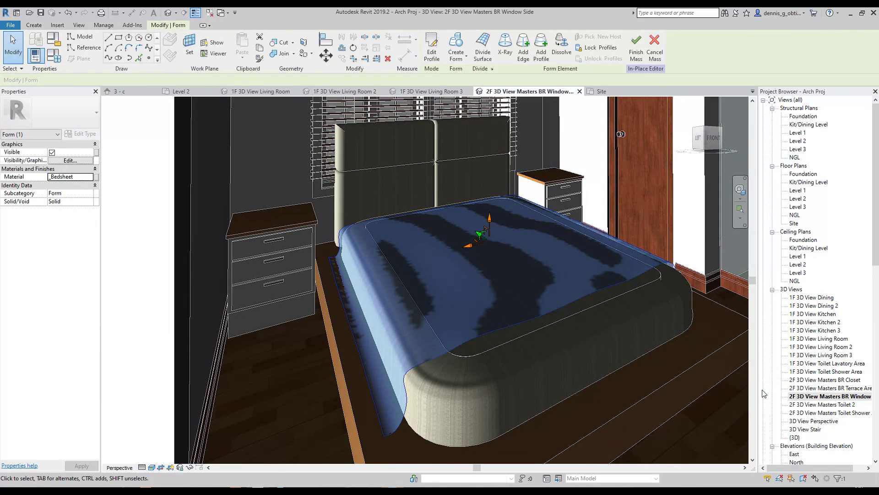
- Finish the bedsheet mass, deselect it, and zoom out to review the yellow-striped drape
click(638, 53)
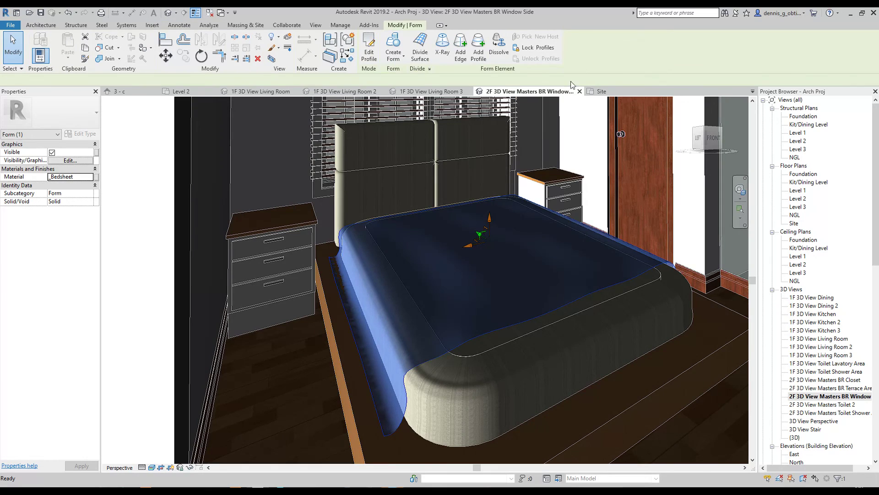
click(128, 414)
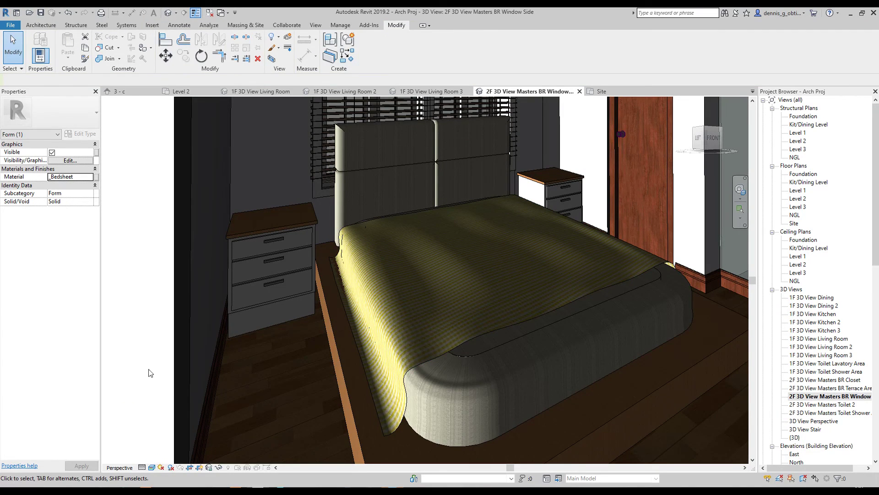
scroll(531, 372, down, 2)
middle_drag(526, 370, 502, 362)
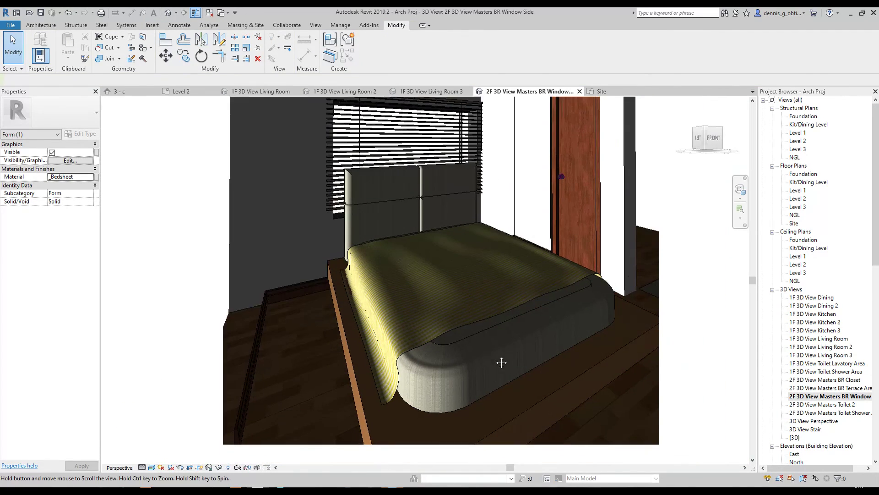